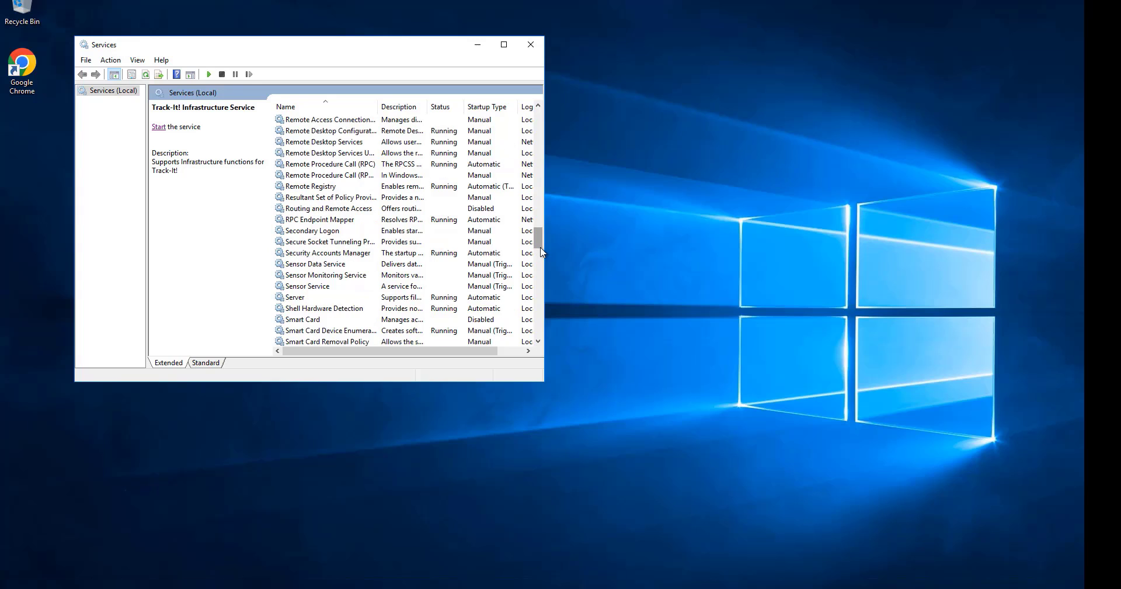
# Check the status of the IIS Admin, TrackIt Job Processor, TrackIt Mail Processor, Track-It! Infrastructure and World Wide Web Publishing services.
pyautogui.click(307, 219)
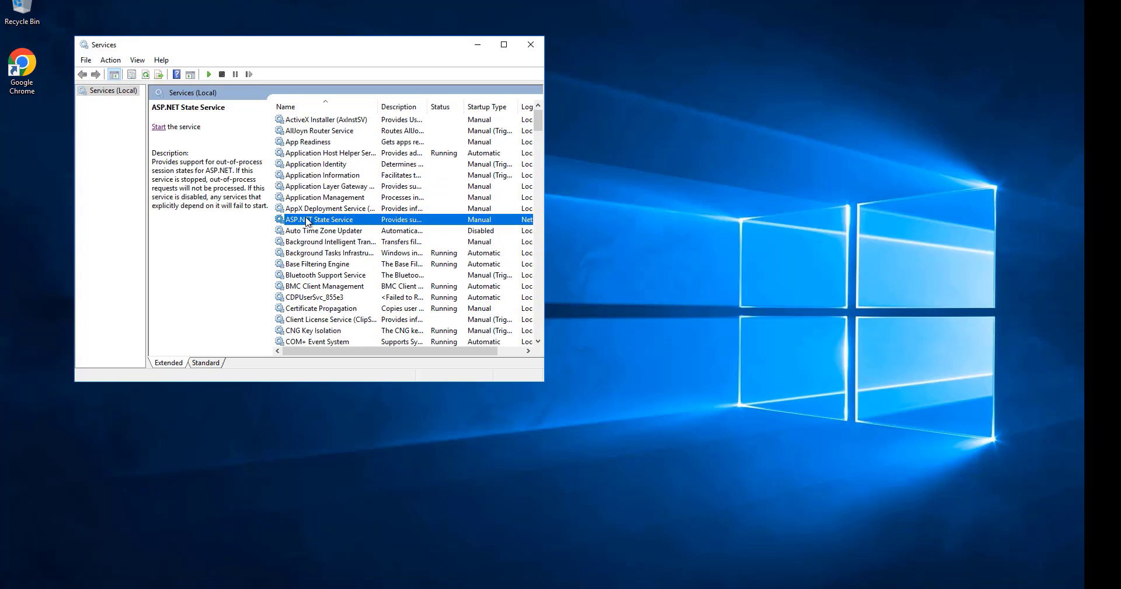
pyautogui.press('i')
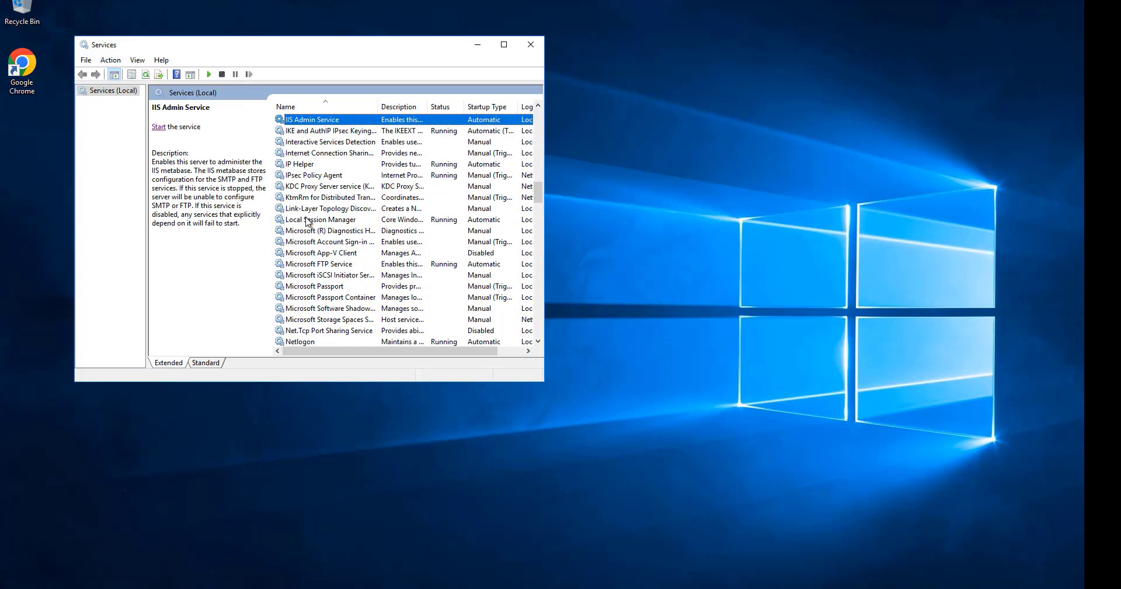
pyautogui.press('t')
pyautogui.press('r')
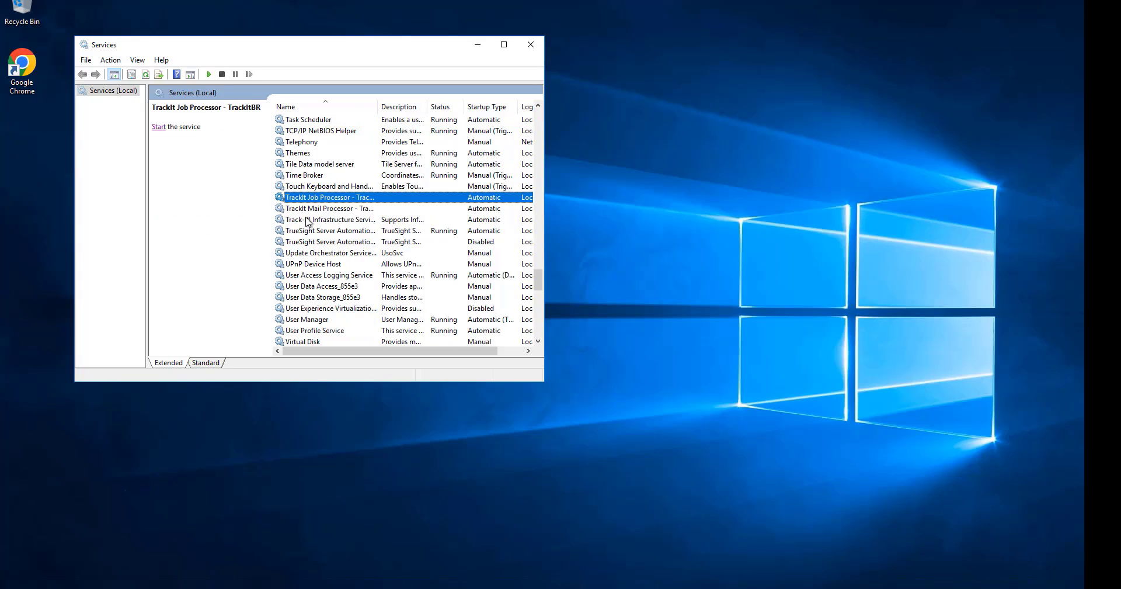
pyautogui.click(308, 206)
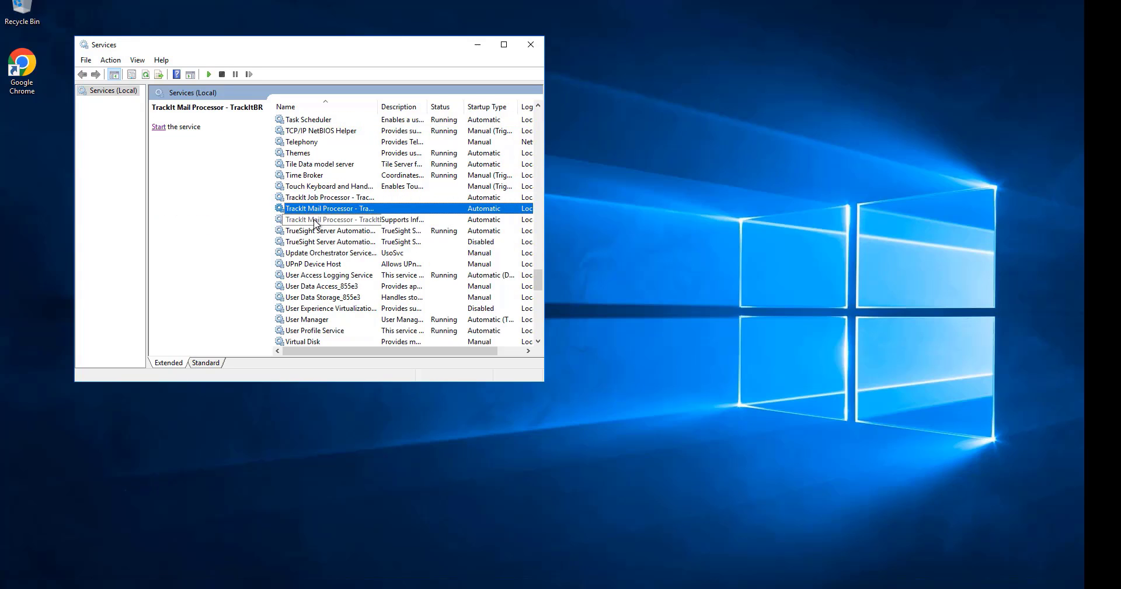
pyautogui.click(315, 220)
pyautogui.click(314, 199)
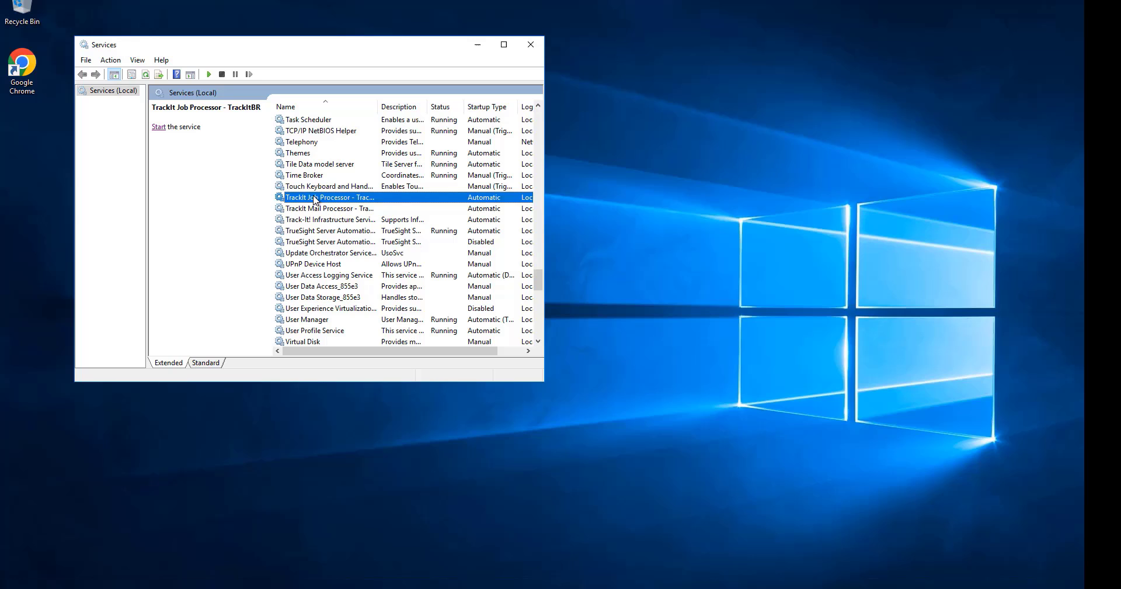
pyautogui.click(312, 286)
pyautogui.write('worl')
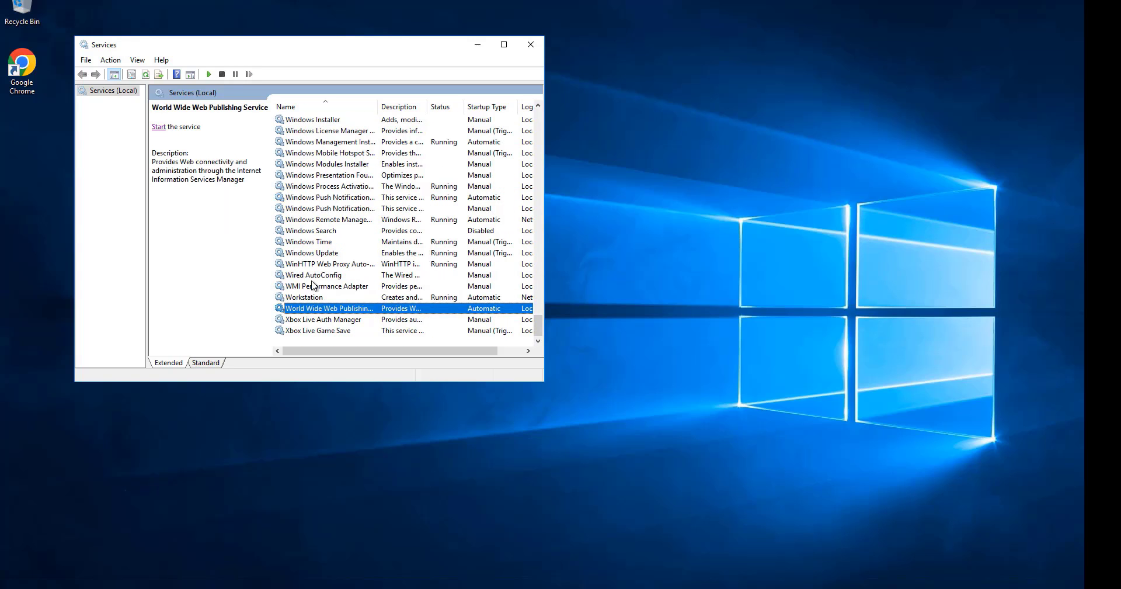
pyautogui.click(478, 45)
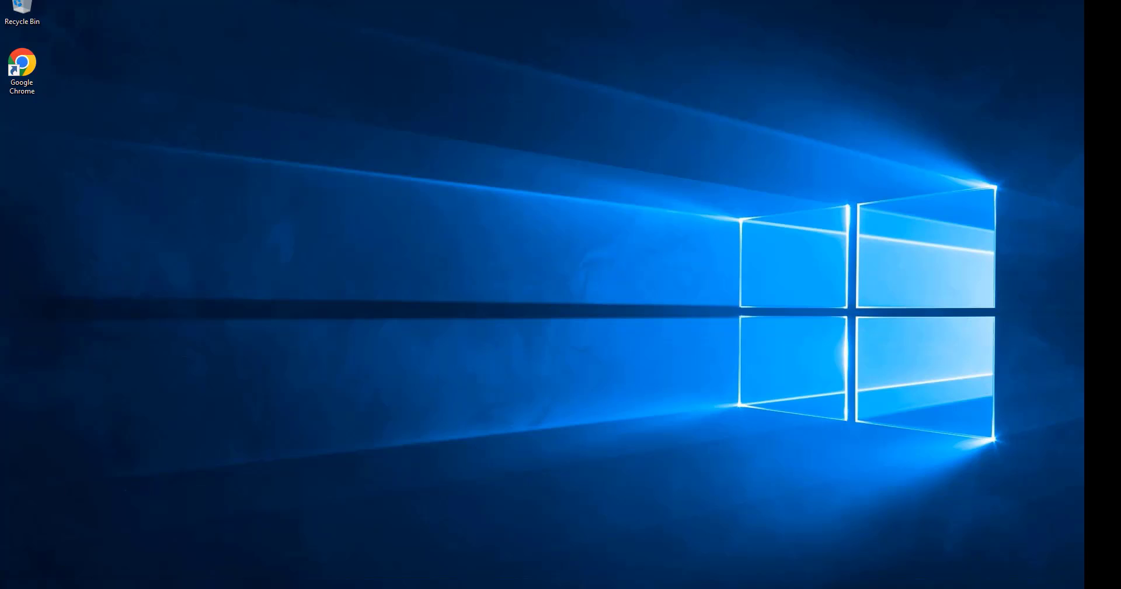
# Launch SQL Server Management Studio 19 and connect to the database engine with SQL Server Authentication, entering the login's password.
pyautogui.press('super')
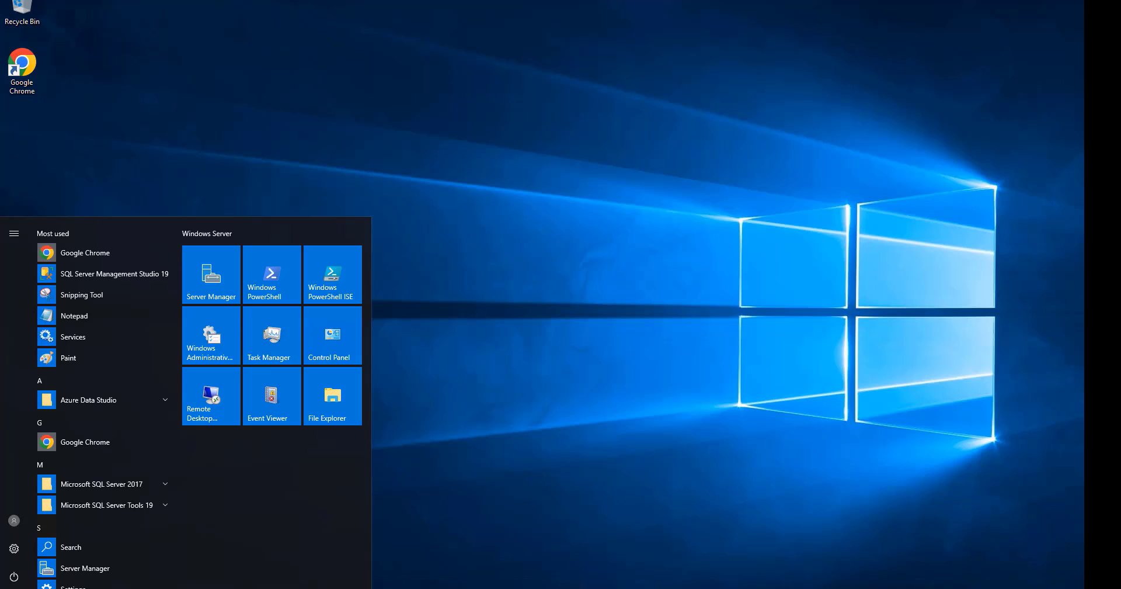
pyautogui.click(129, 273)
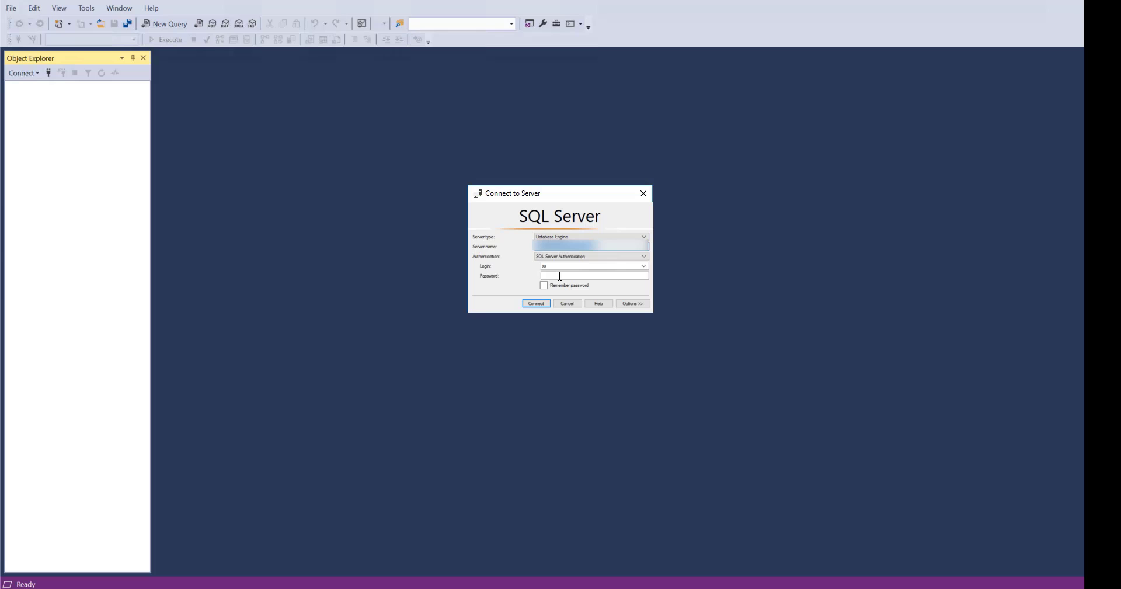
pyautogui.click(560, 276)
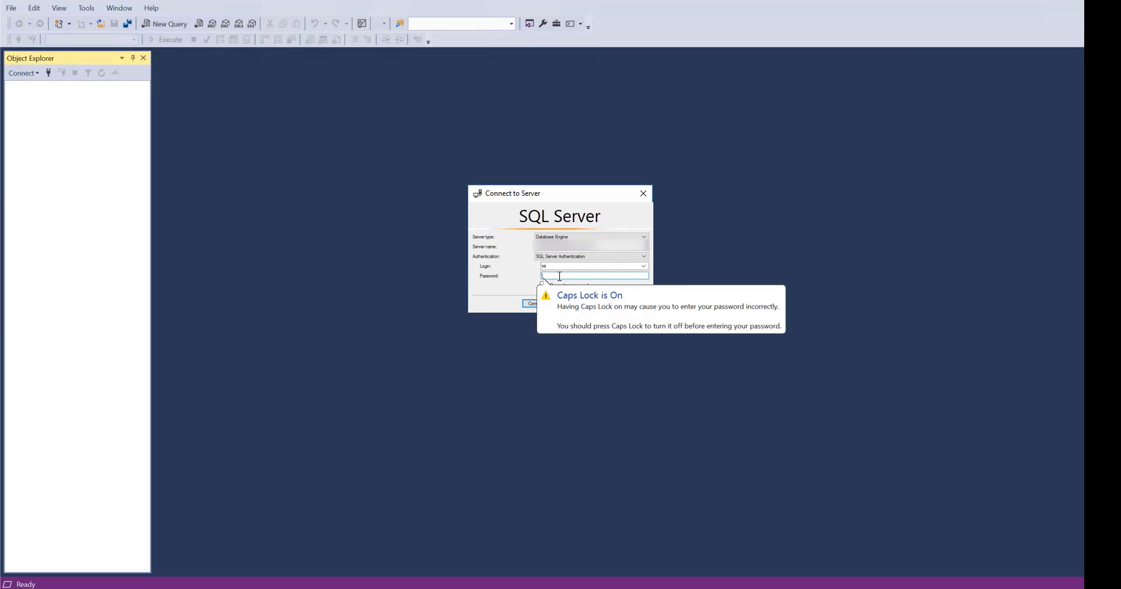
pyautogui.press('capslock')
pyautogui.write('**')
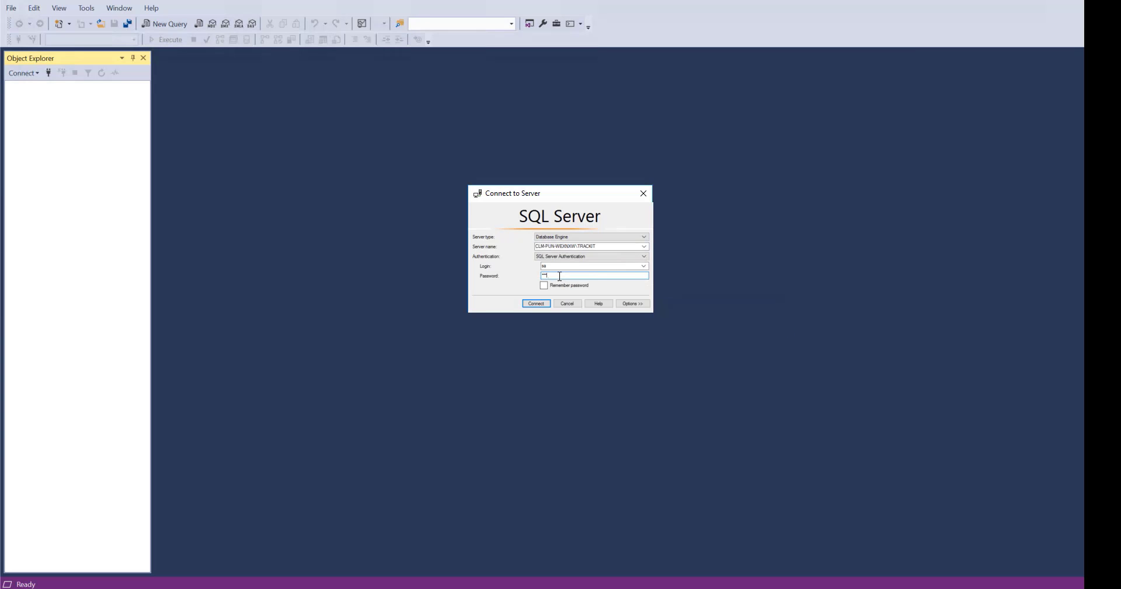
pyautogui.press('Return')
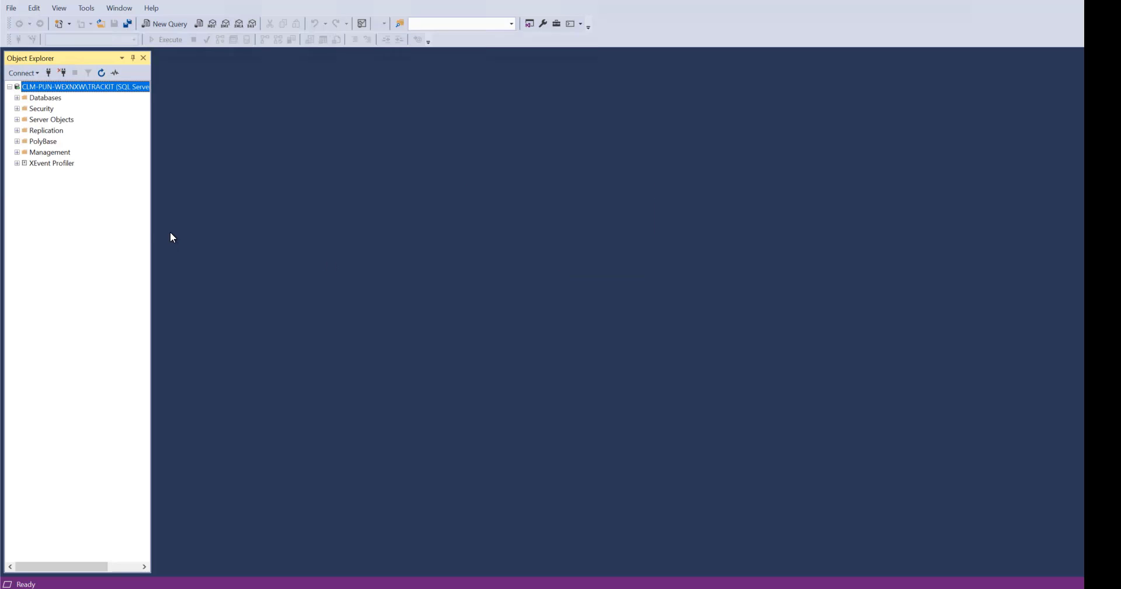
# Start a database restore from a device and add TrackIt1.bak from the Backup folder as the backup media.
pyautogui.rightClick(21, 100)
pyautogui.click(100, 130)
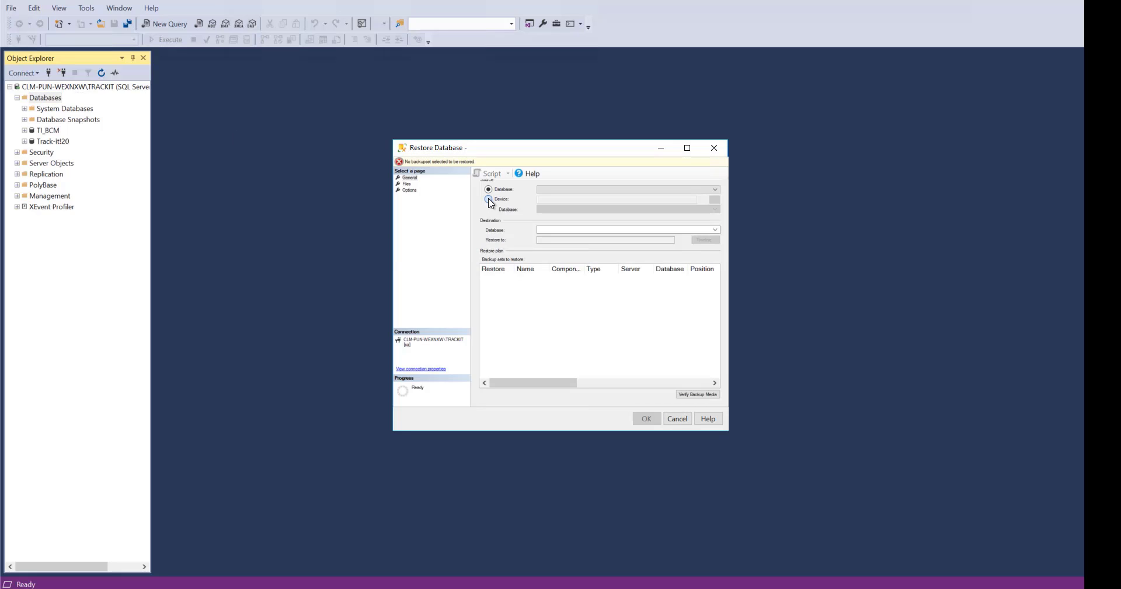
pyautogui.click(489, 201)
pyautogui.click(714, 200)
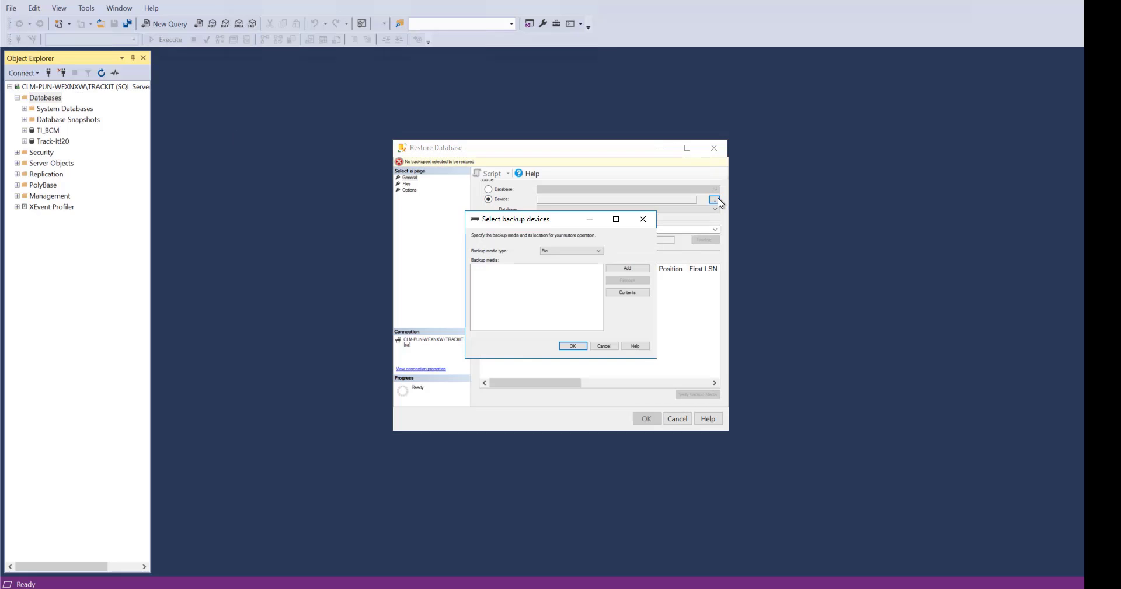
pyautogui.click(629, 269)
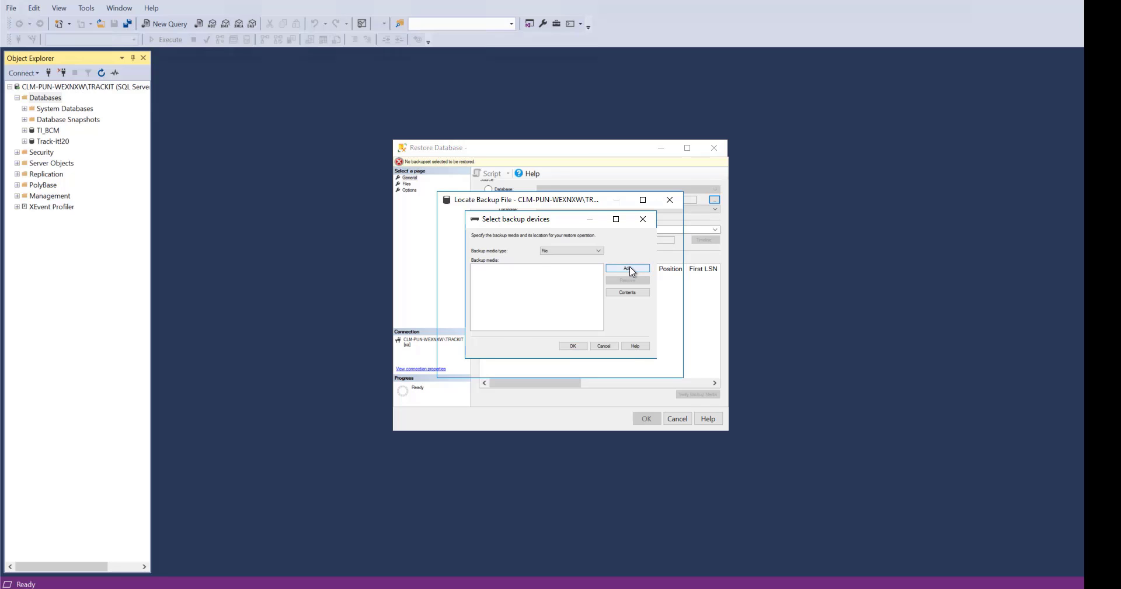
pyautogui.click(564, 240)
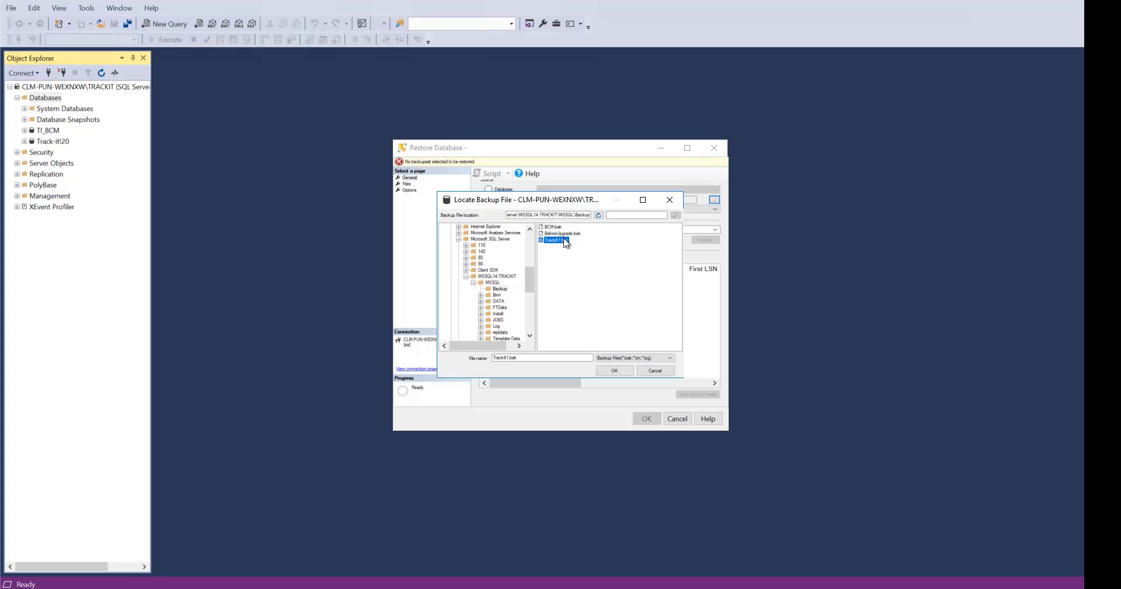
pyautogui.click(613, 371)
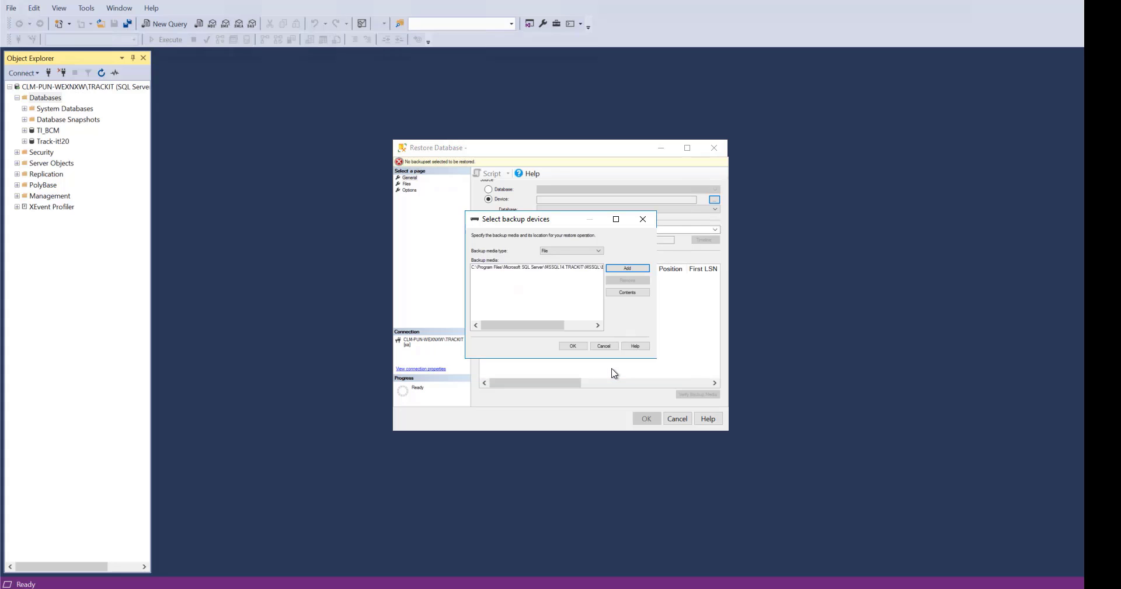
pyautogui.click(580, 351)
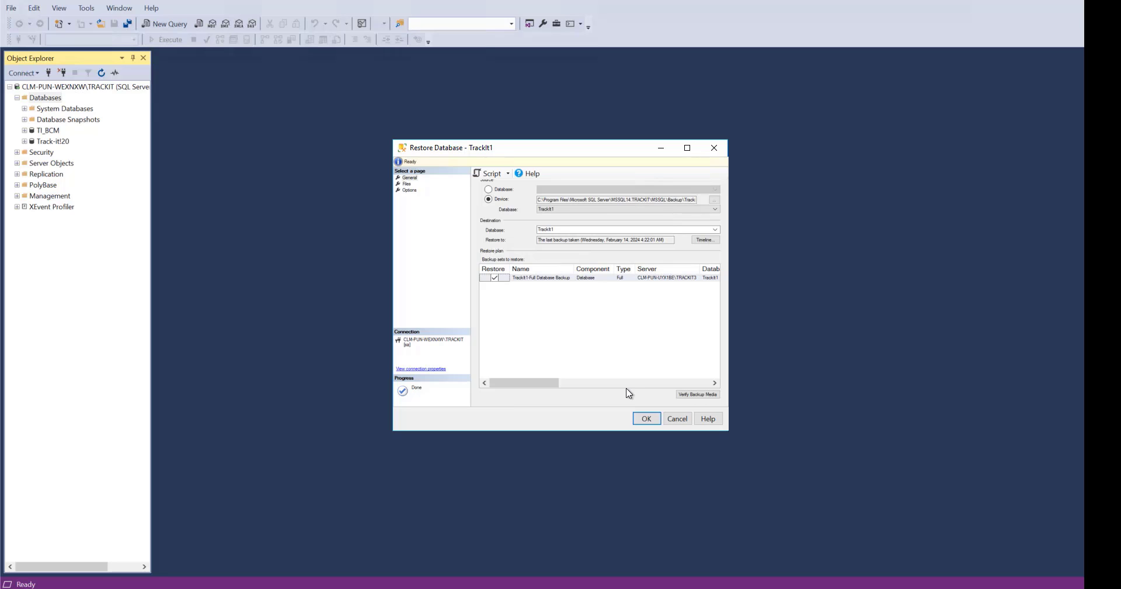
# Relocate all files to folder for the TrackIt1 restore and run the restore.
pyautogui.click(407, 184)
pyautogui.click(488, 192)
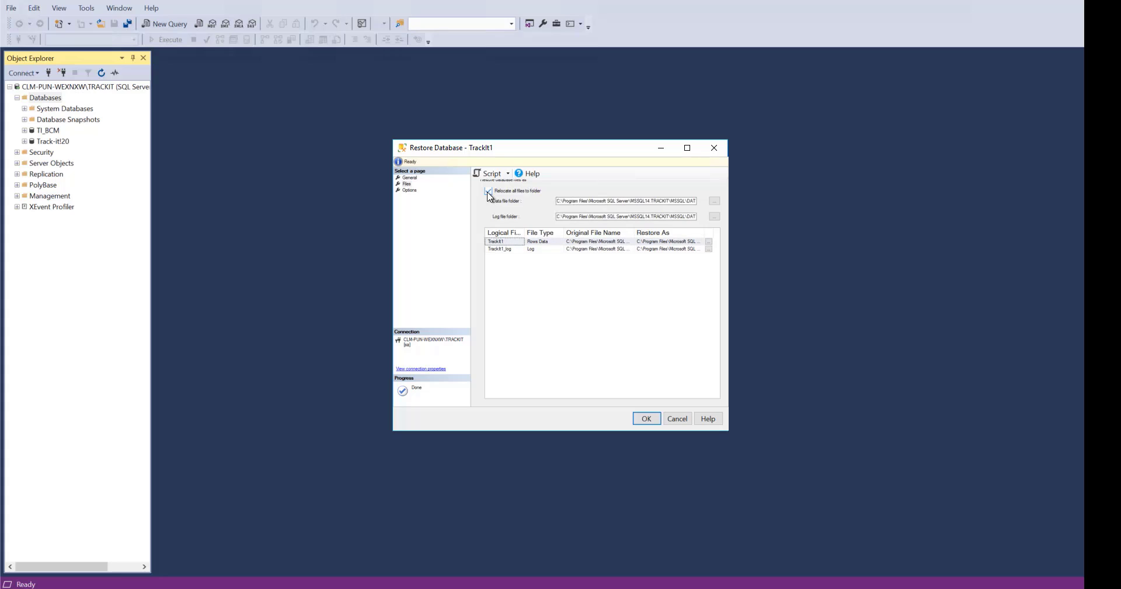
pyautogui.click(646, 422)
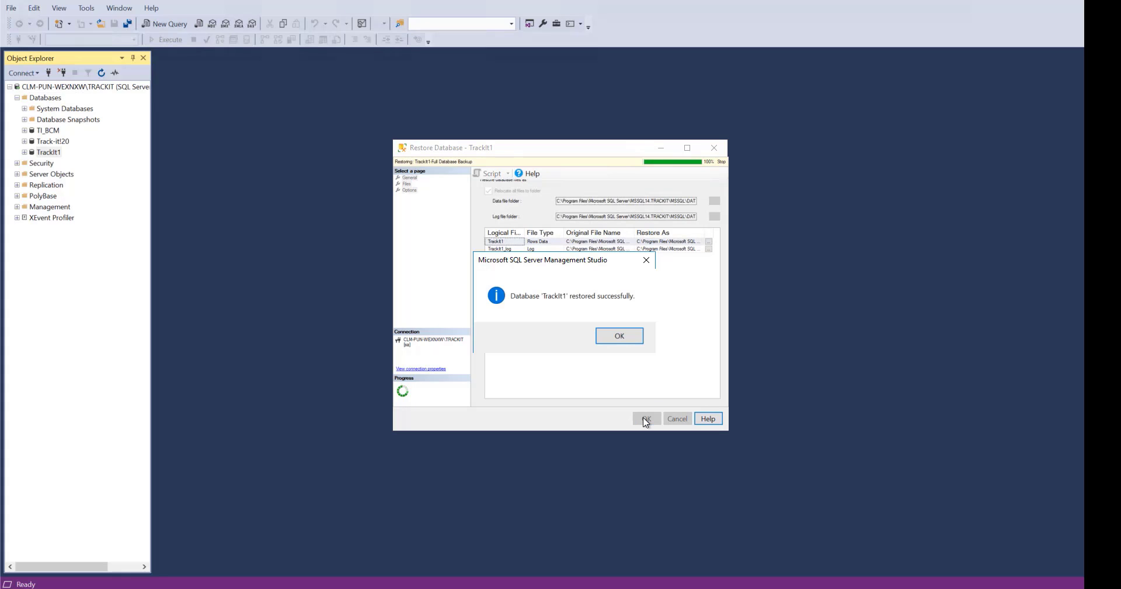
pyautogui.click(620, 337)
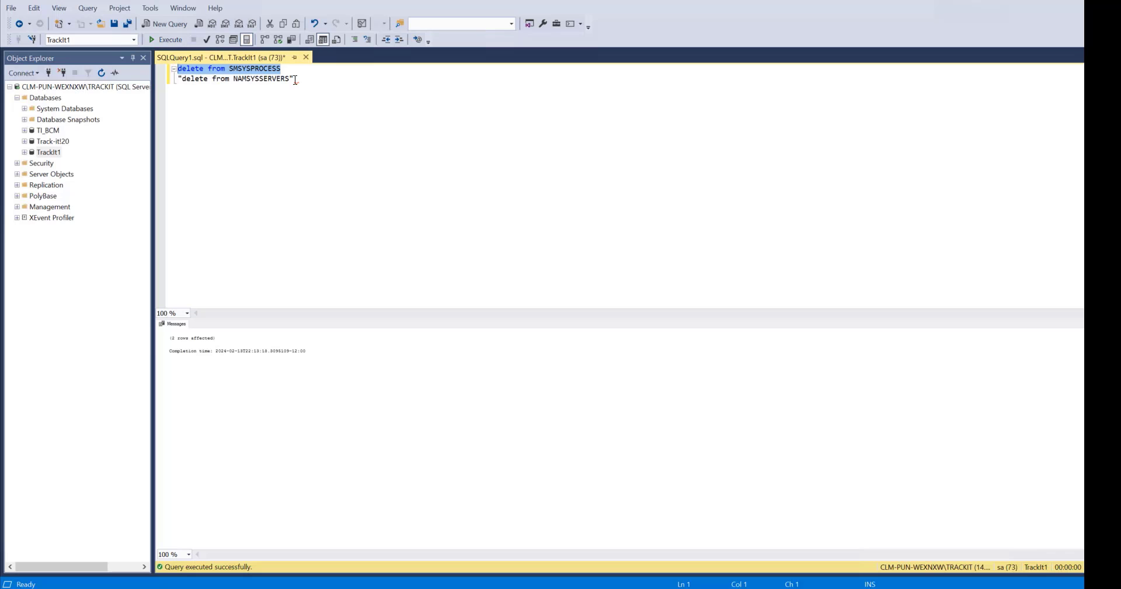
# Run only the "delete from NAMSYSSERVERS" statement against the TrackIt1 database.
pyautogui.moveTo(290, 78); pyautogui.dragTo(184, 79)
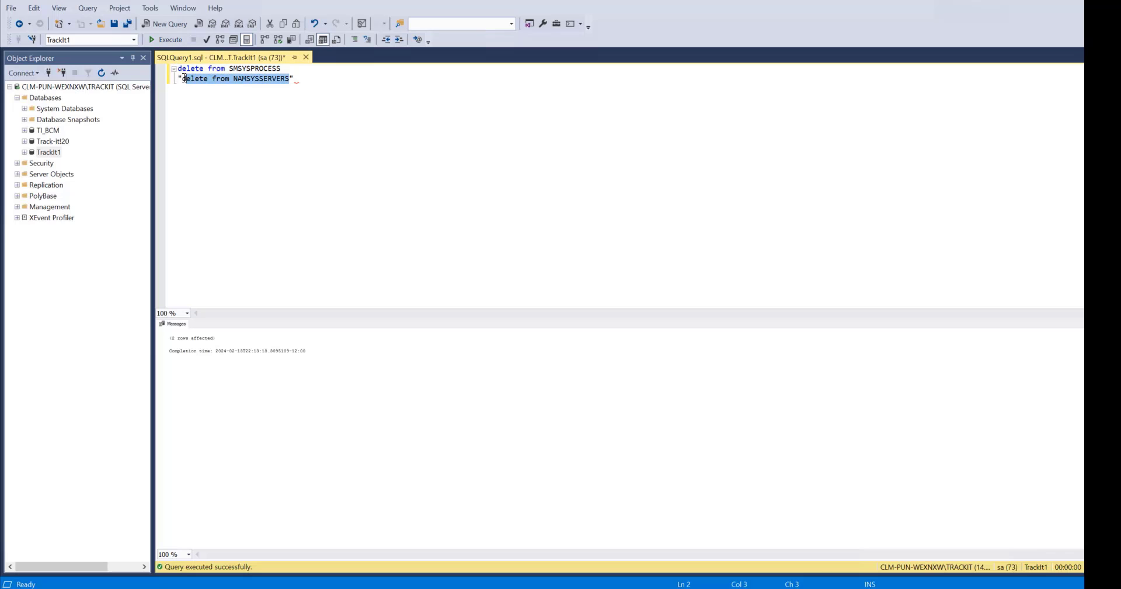
pyautogui.click(167, 40)
pyautogui.click(298, 192)
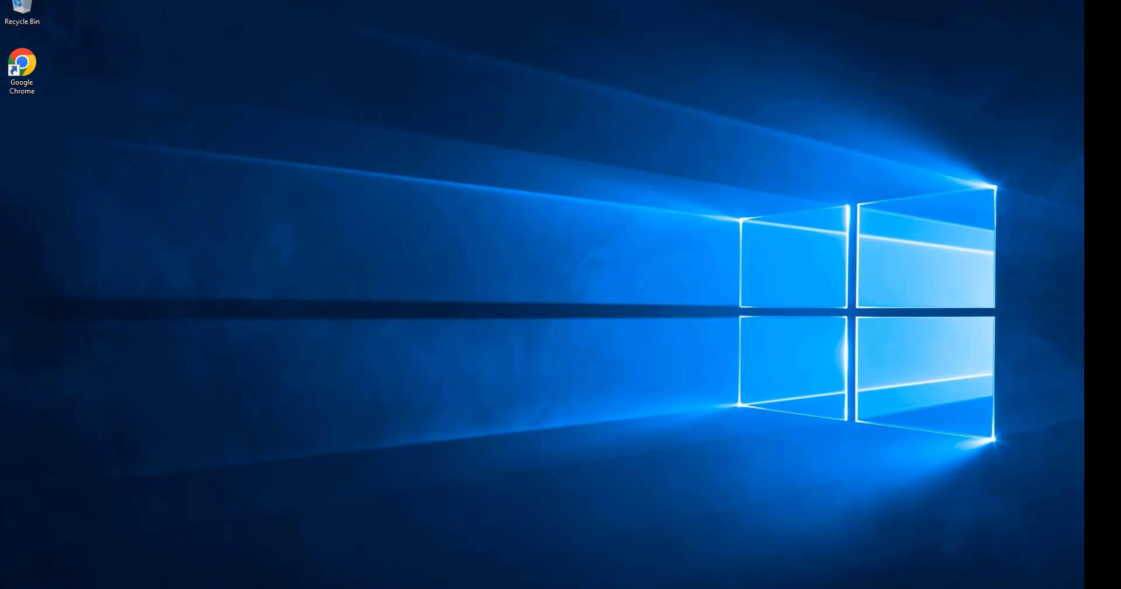
# Run ODBC Data Sources (32-bit) as administrator and show the system data sources.
pyautogui.press('super')
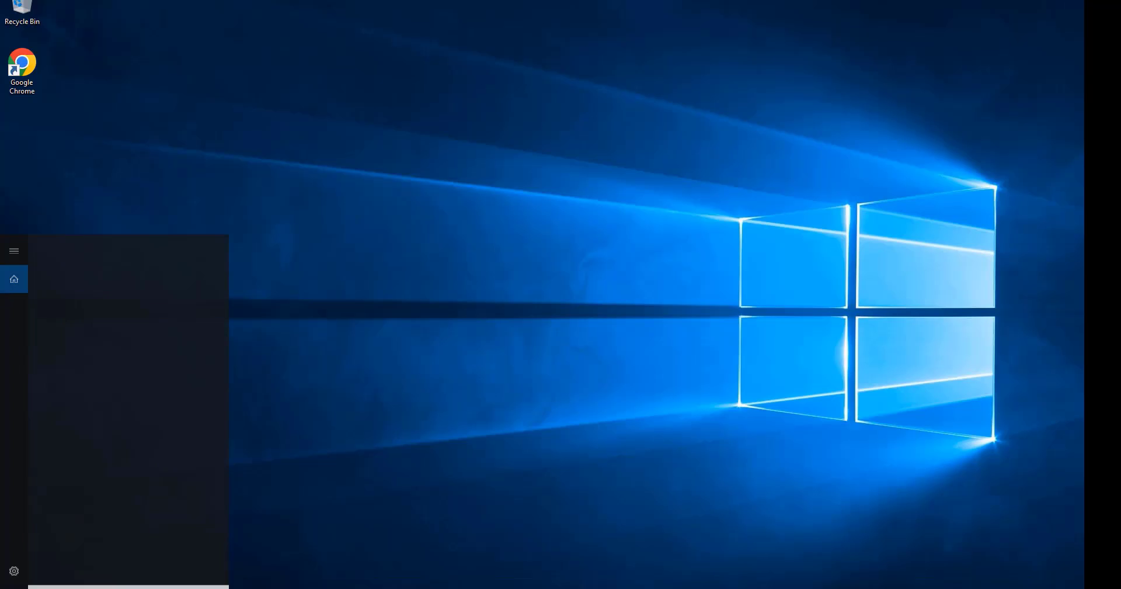
pyautogui.write('ODBC')
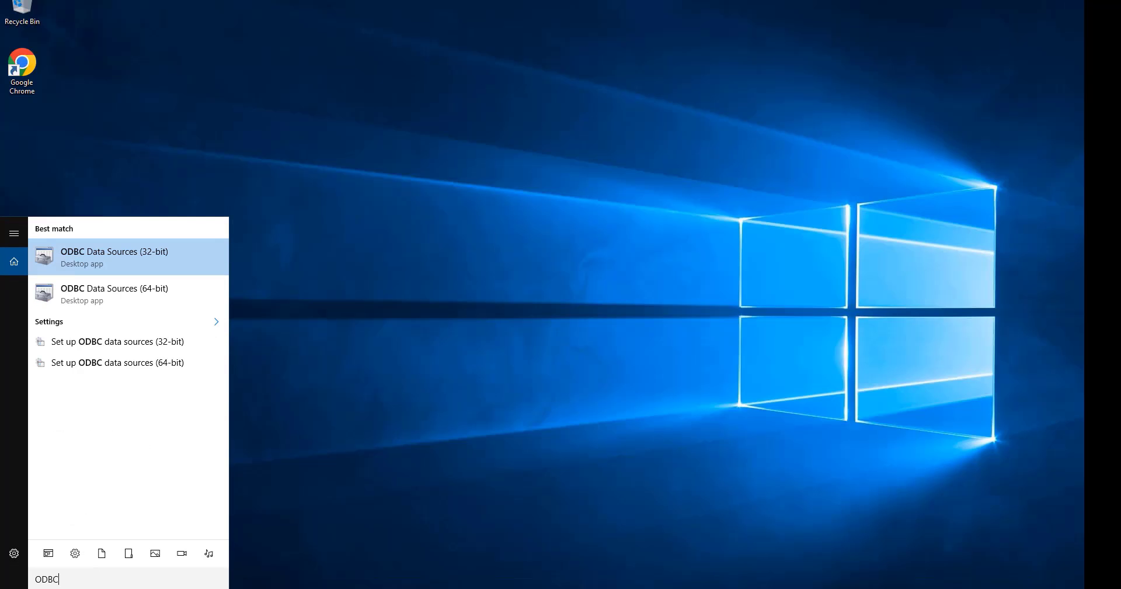
pyautogui.rightClick(152, 263)
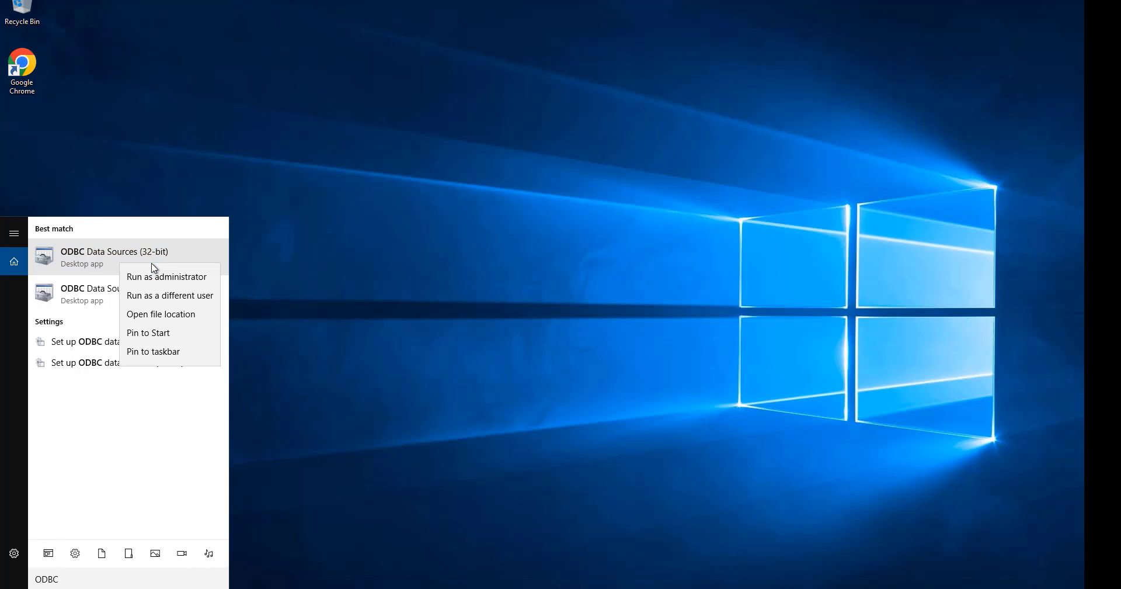
pyautogui.click(163, 278)
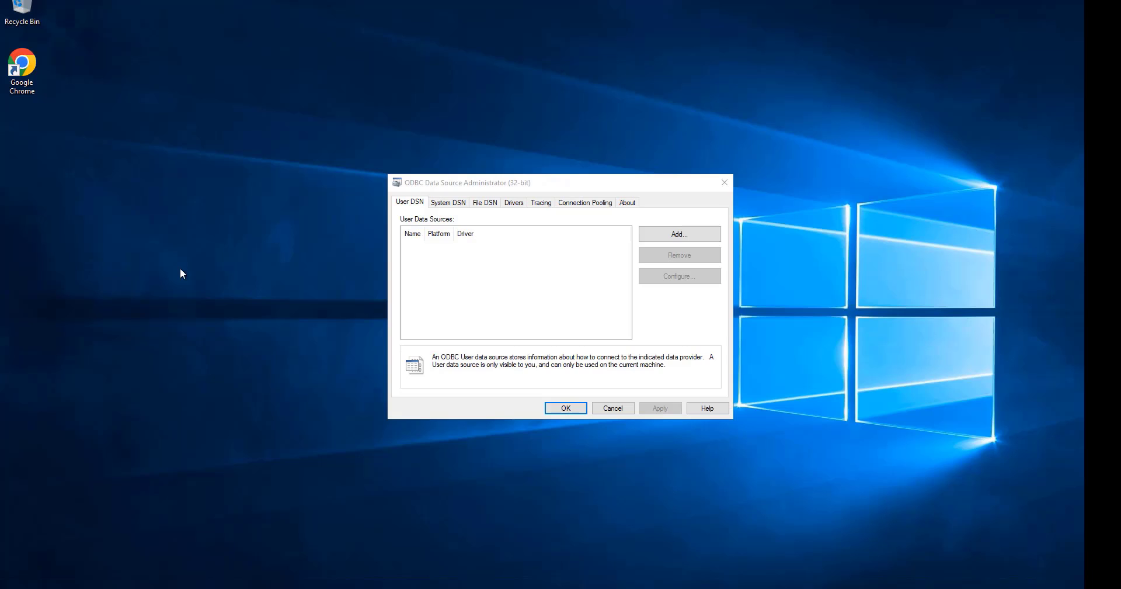
pyautogui.click(442, 206)
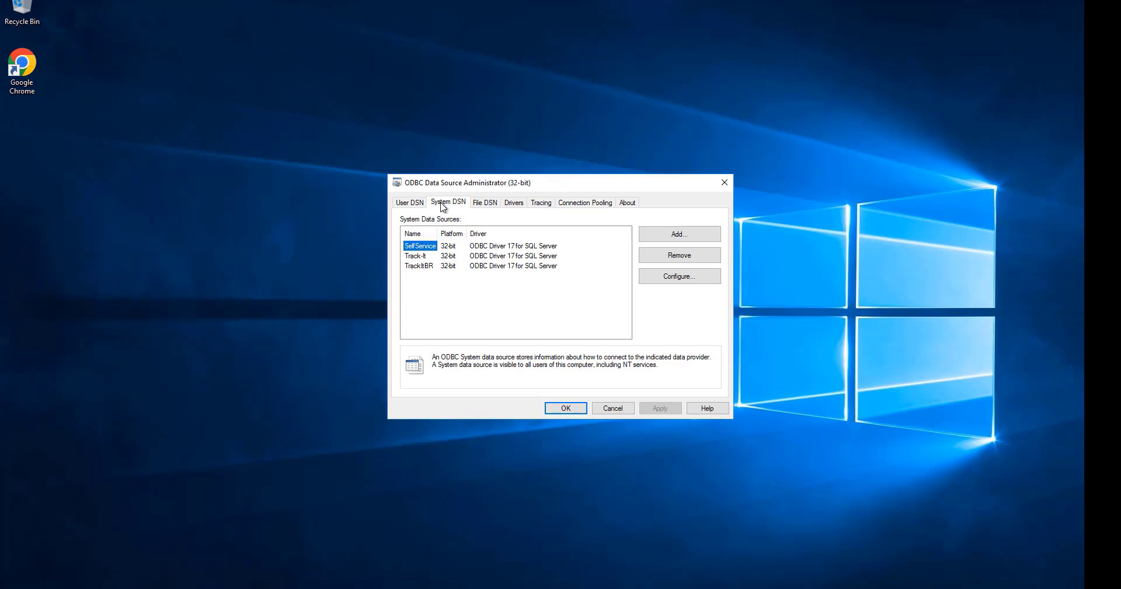
# Configure the SelfService data source, keeping its name and server, and enter the SQL Server login password.
pyautogui.click(676, 279)
pyautogui.click(607, 476)
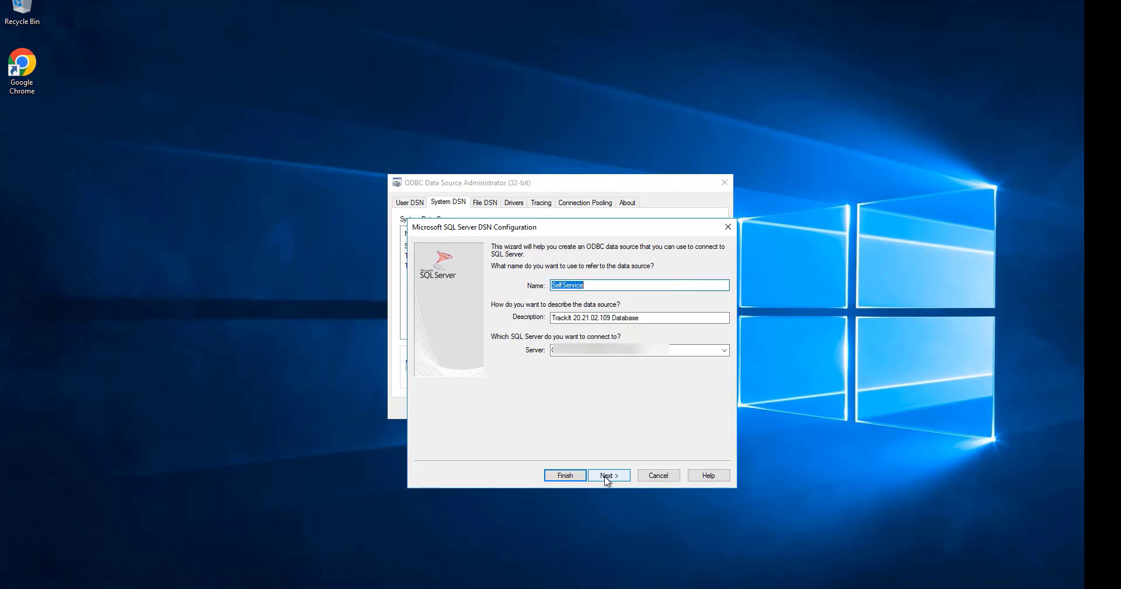
pyautogui.click(594, 440)
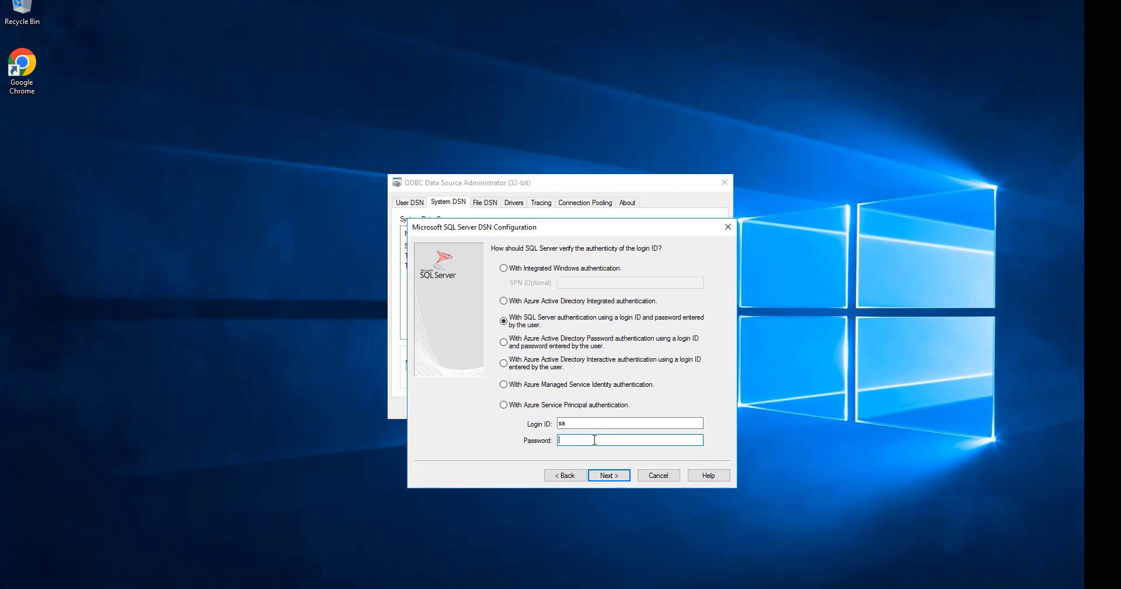
pyautogui.press('capslock')
pyautogui.press('Return')
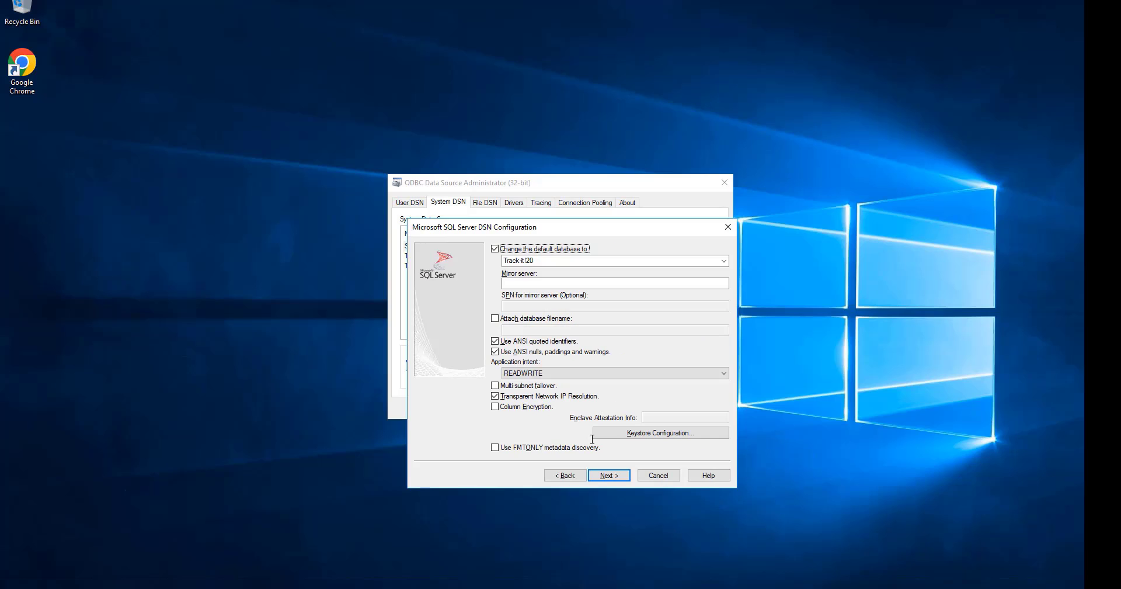
# Set the SelfService data source's default database to TrackIt1, test the connection and save the configuration.
pyautogui.click(723, 260)
pyautogui.click(617, 317)
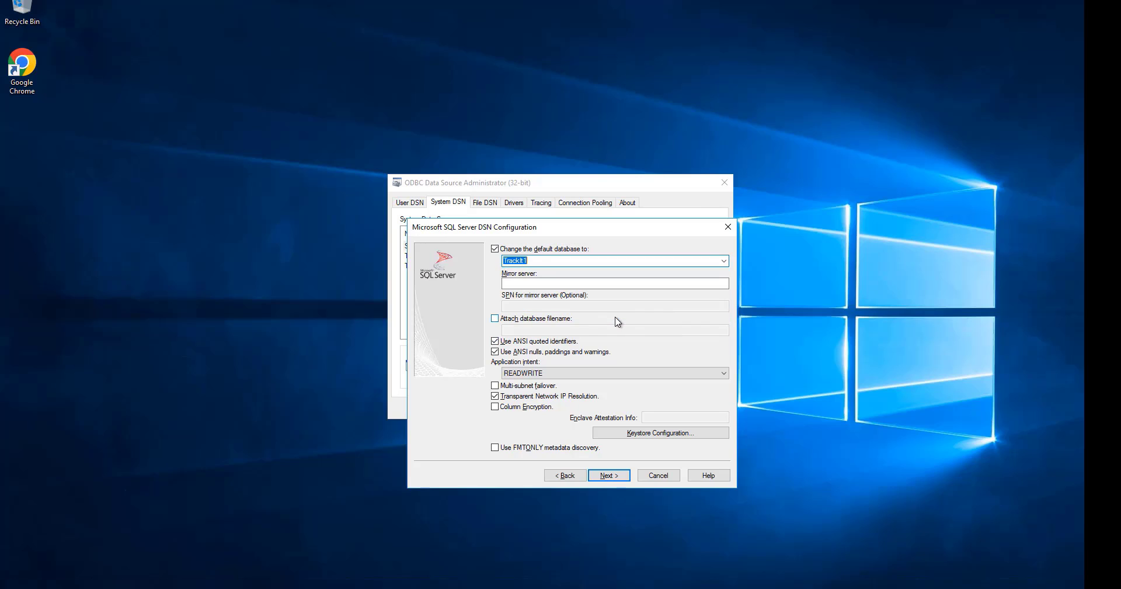
pyautogui.click(611, 476)
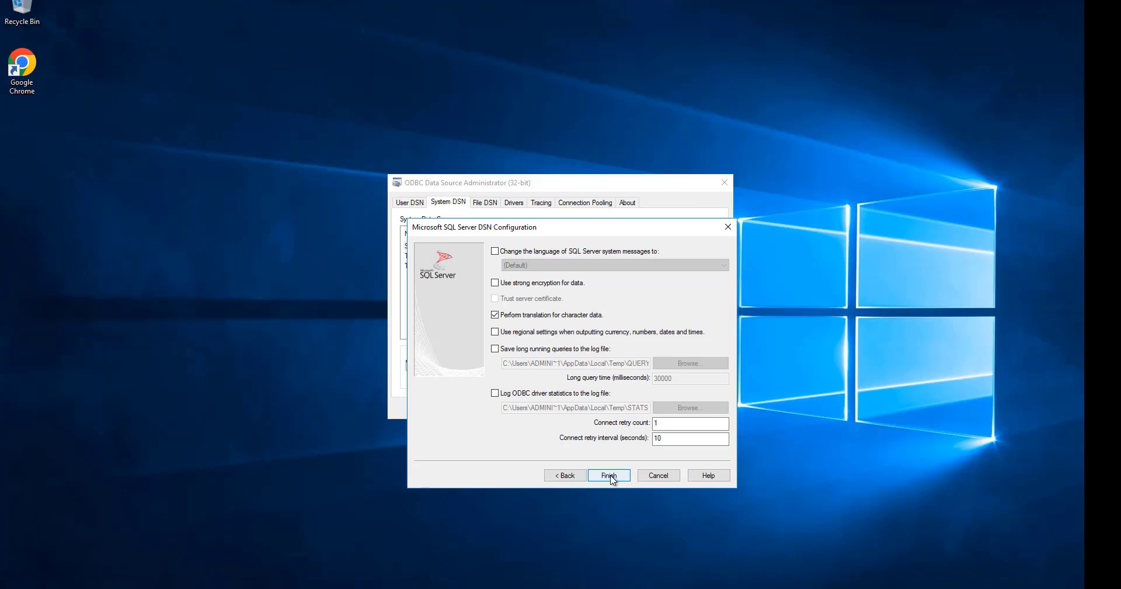
pyautogui.click(609, 475)
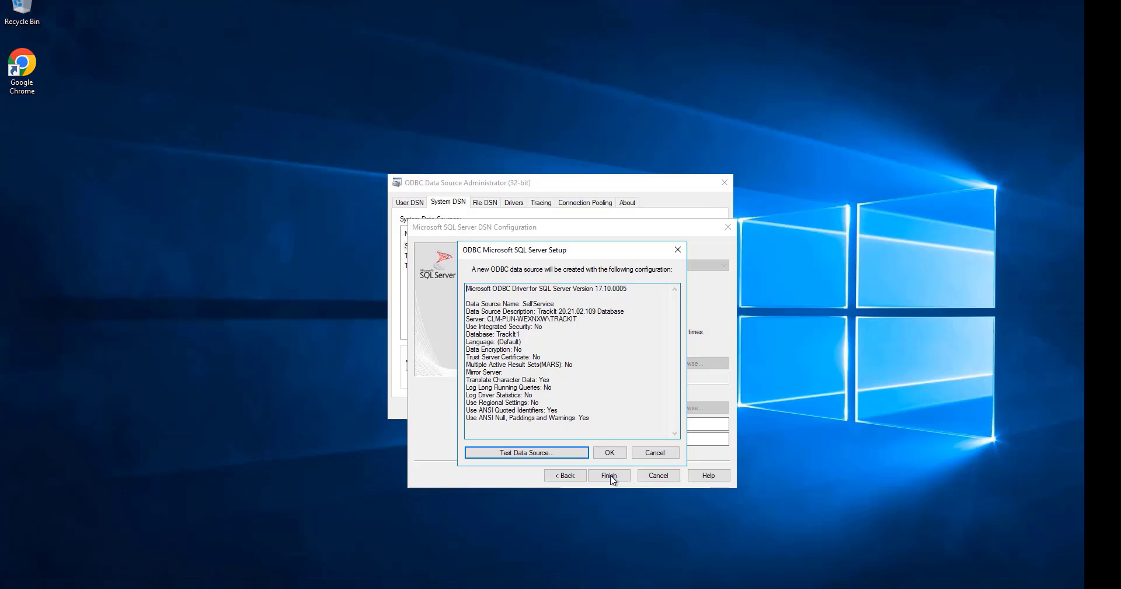
pyautogui.click(571, 453)
pyautogui.click(570, 397)
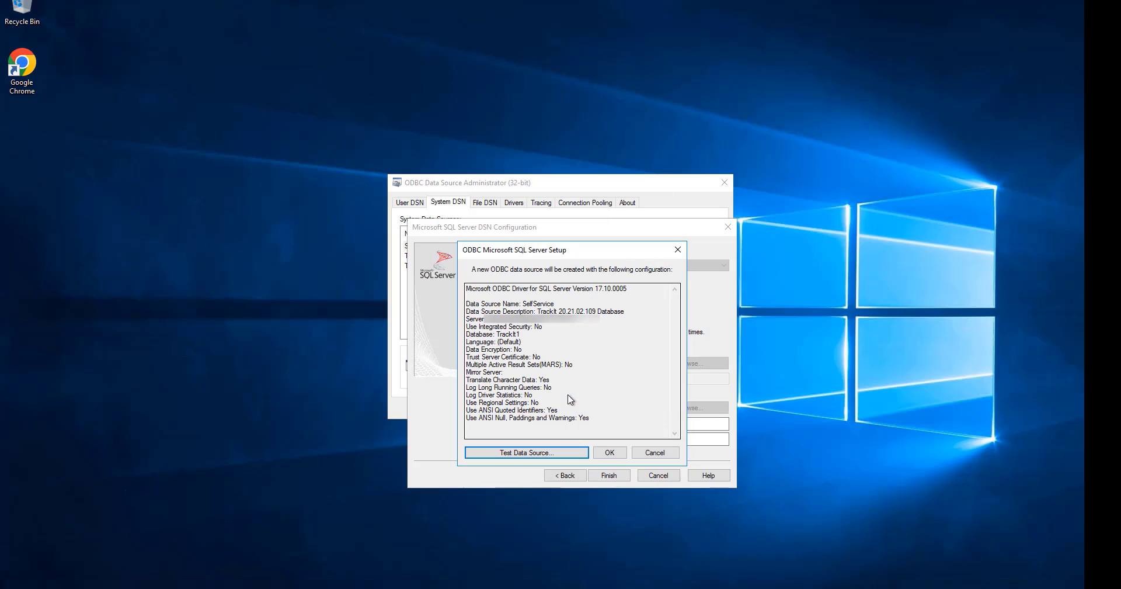
pyautogui.click(609, 453)
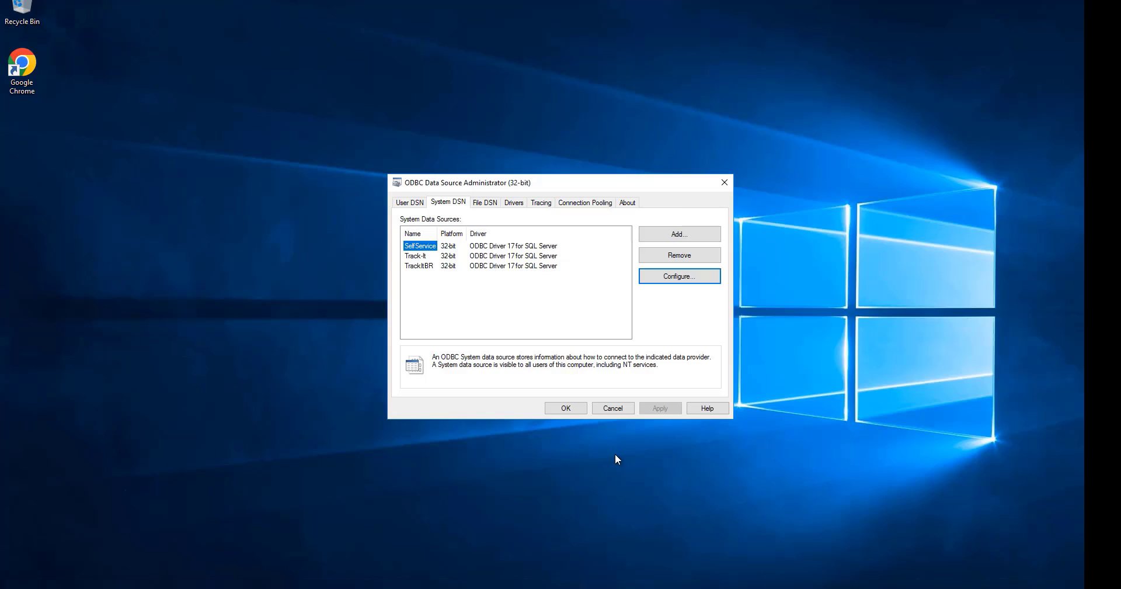
# Configure the Track-It data source, keeping its name and server, and enter the SQL Server login password.
pyautogui.click(419, 257)
pyautogui.click(683, 278)
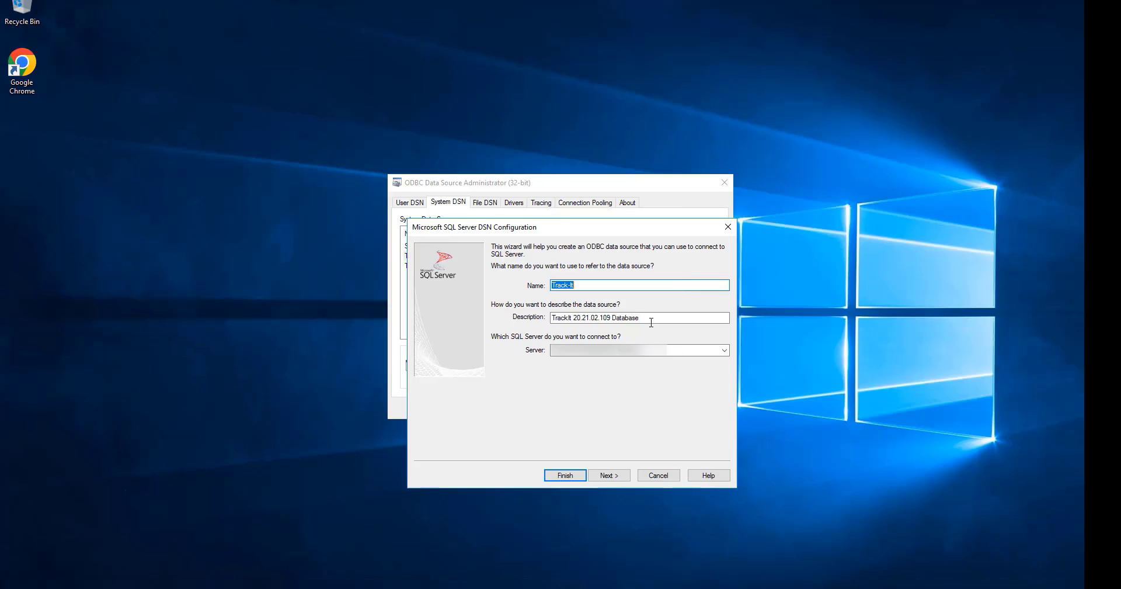
pyautogui.click(599, 477)
pyautogui.click(589, 439)
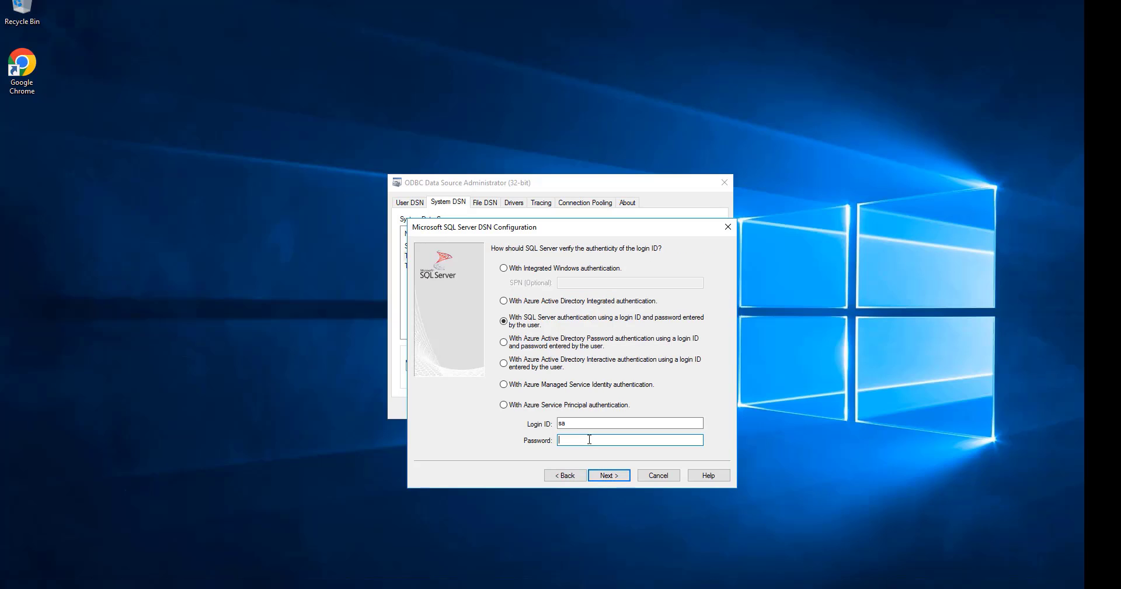
pyautogui.write('••••')
pyautogui.press('Return')
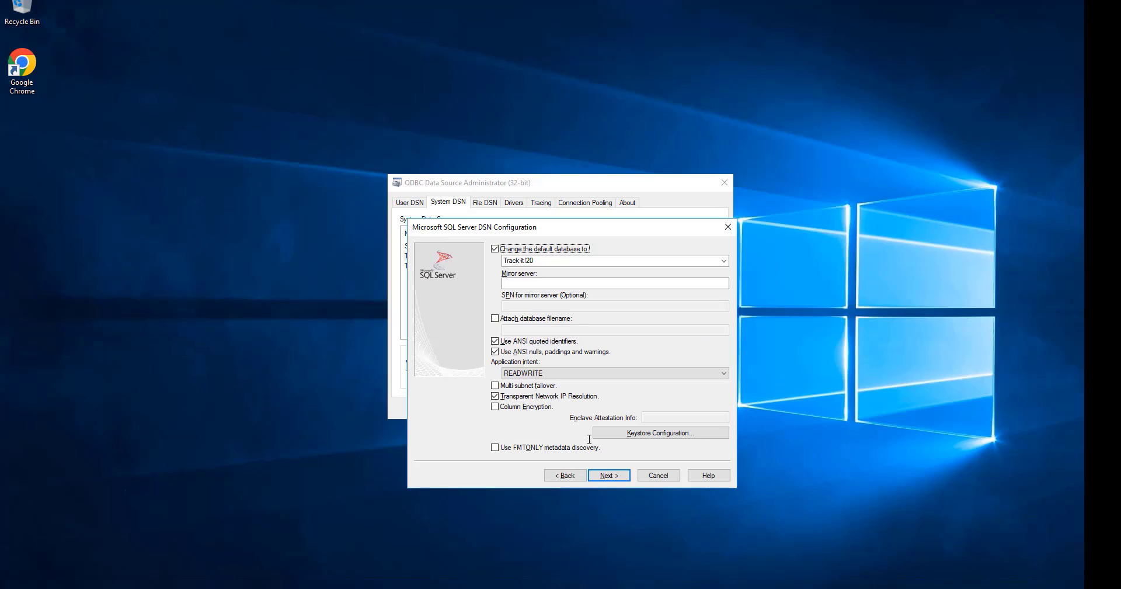
# Set the Track-It data source's default database to TrackIt1, test the connection and save the configuration.
pyautogui.click(723, 260)
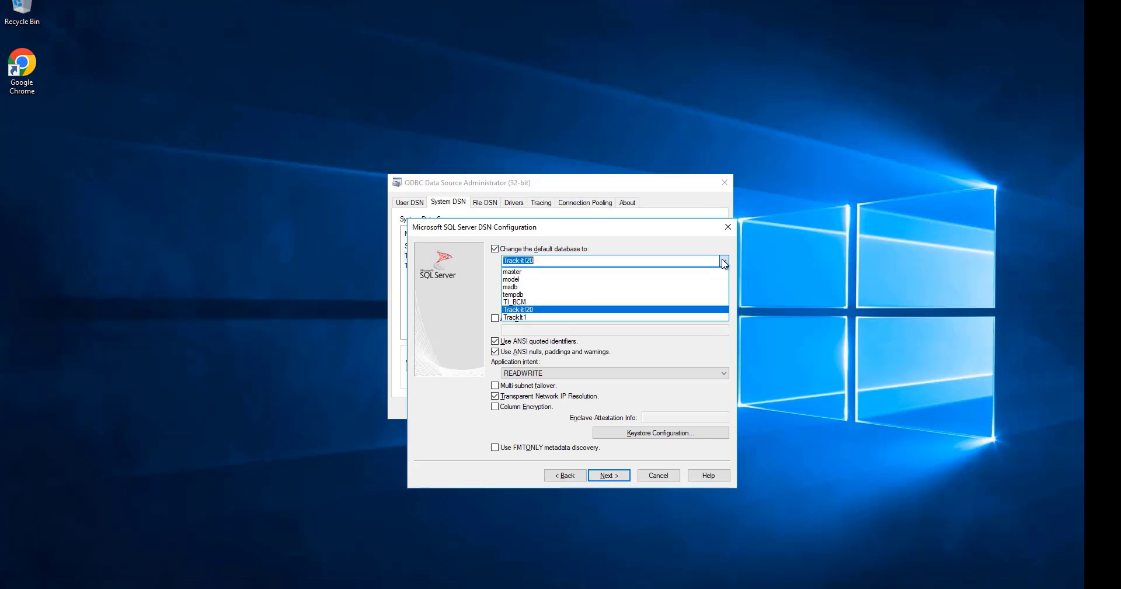
pyautogui.click(567, 318)
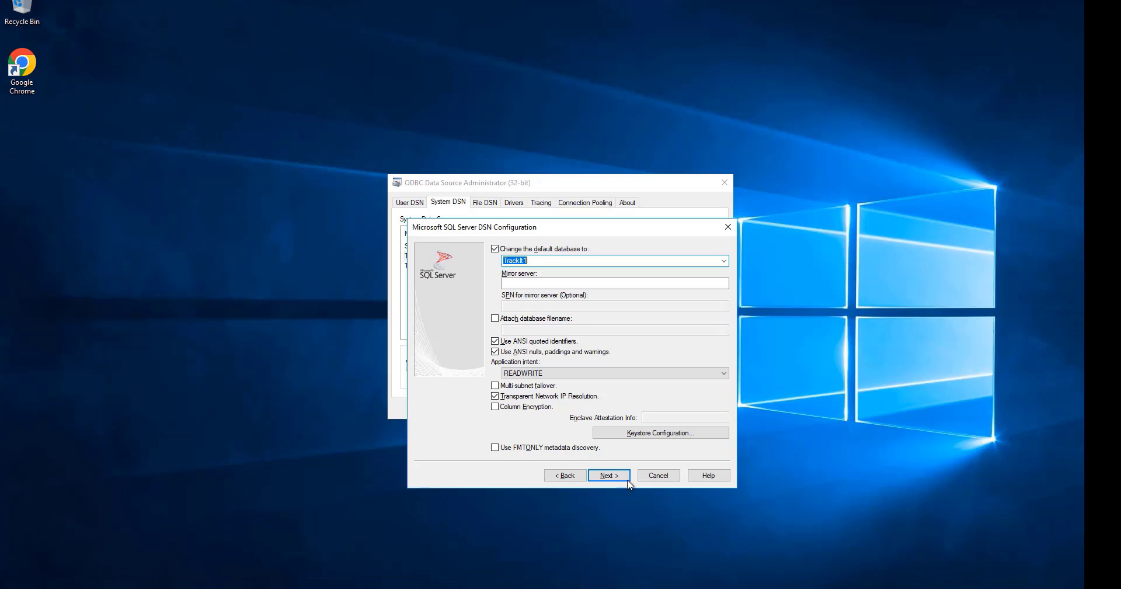
pyautogui.click(608, 474)
pyautogui.click(608, 475)
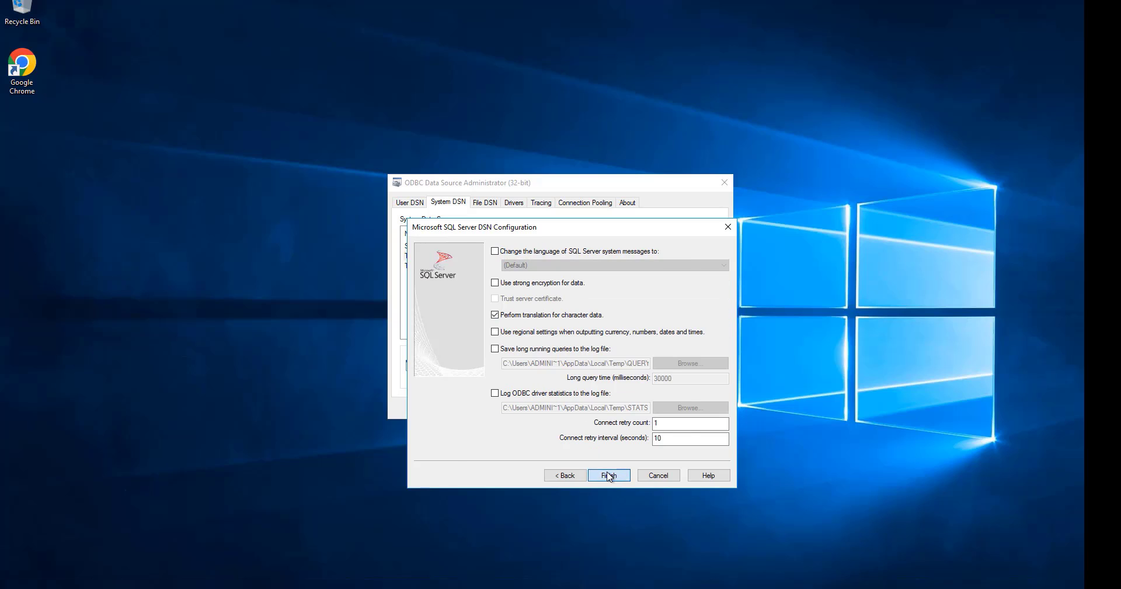
pyautogui.click(582, 455)
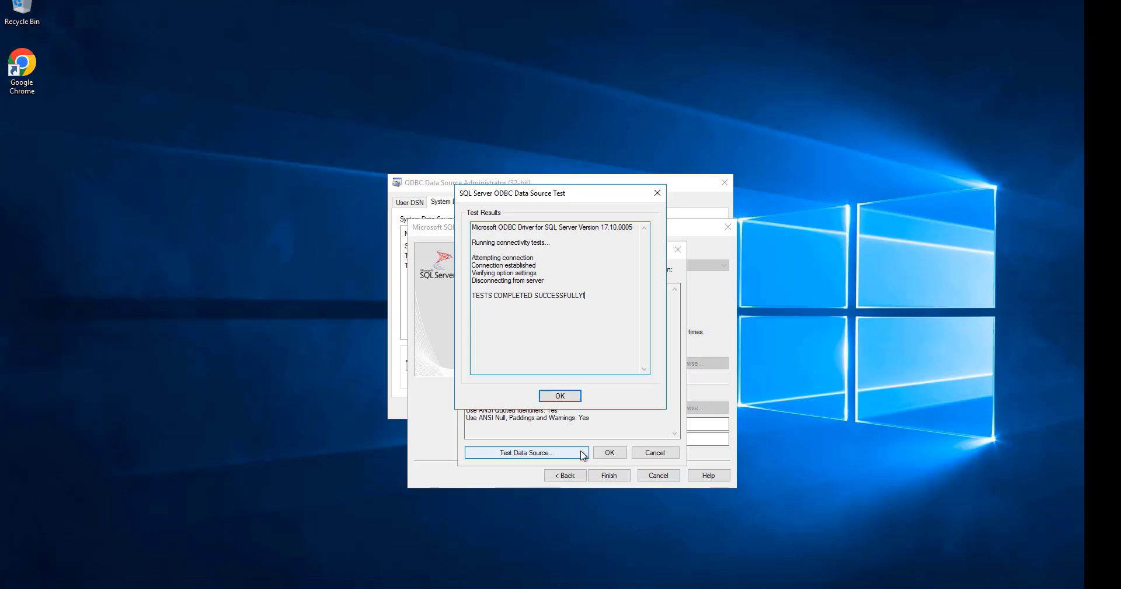
pyautogui.click(565, 395)
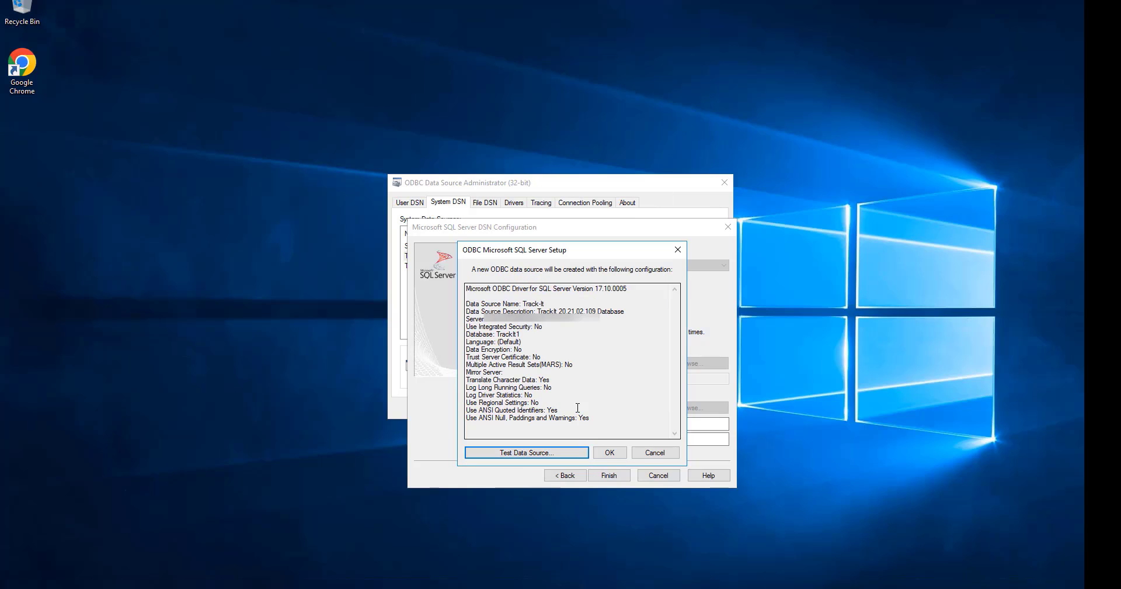
pyautogui.click(609, 452)
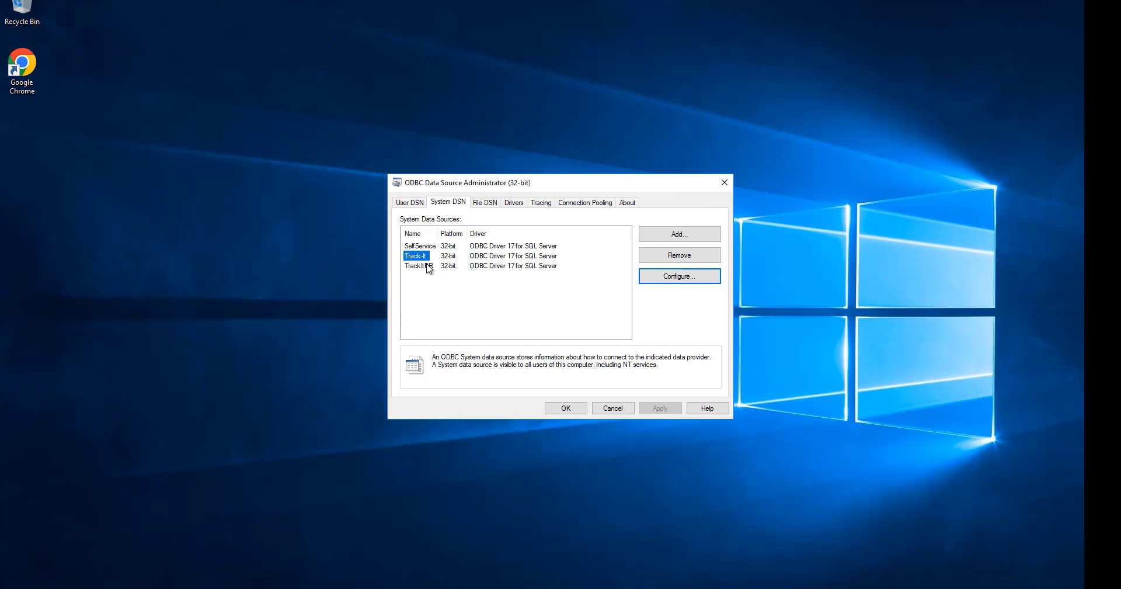
# Configure the TrackItBR data source, keeping its name and server, and enter the SQL Server login password.
pyautogui.click(425, 266)
pyautogui.click(681, 279)
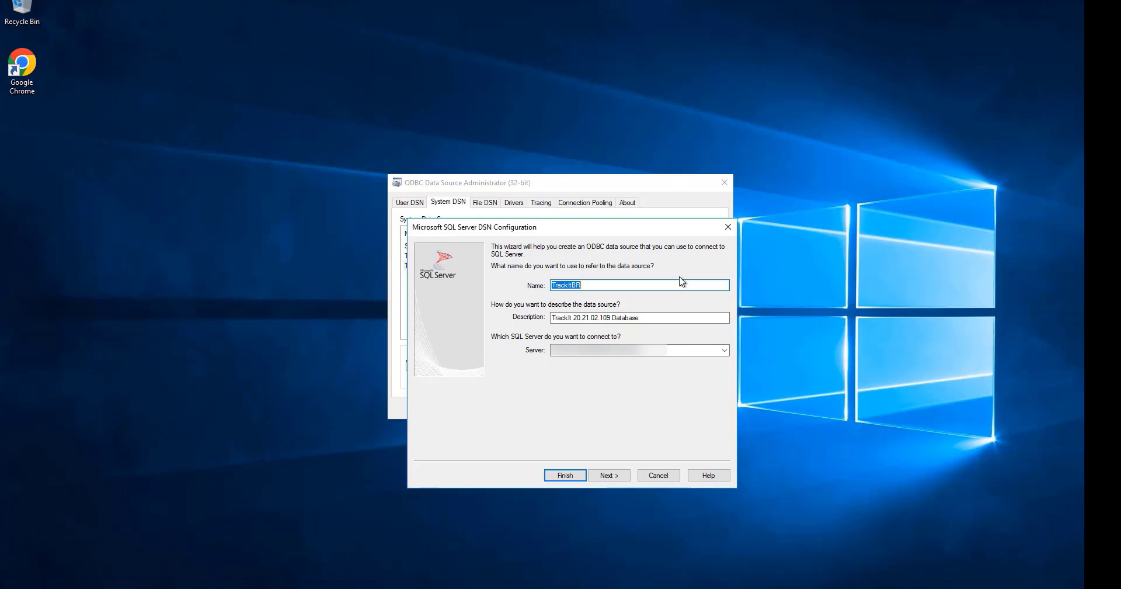
pyautogui.click(602, 476)
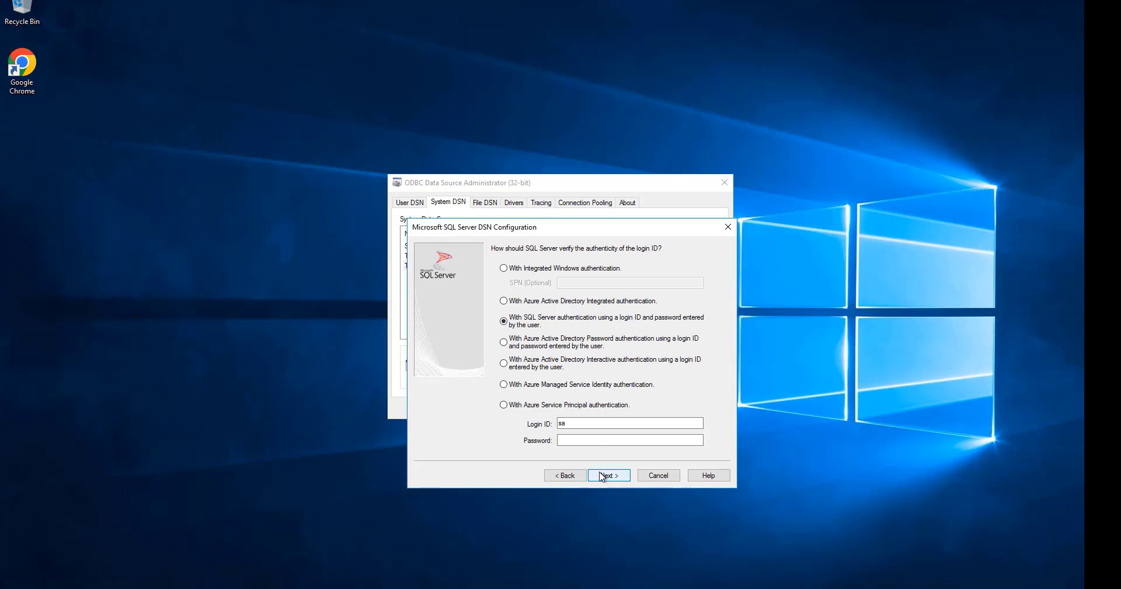
pyautogui.click(588, 441)
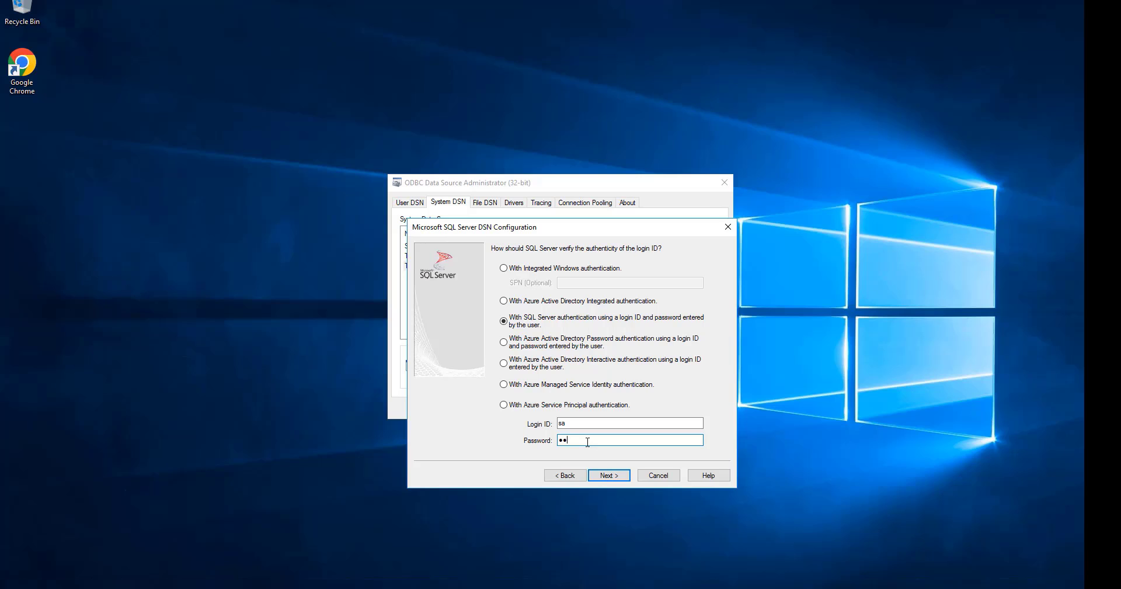
pyautogui.write('•••')
pyautogui.press('capslock')
pyautogui.write('•')
pyautogui.press('capslock')
pyautogui.press('Return')
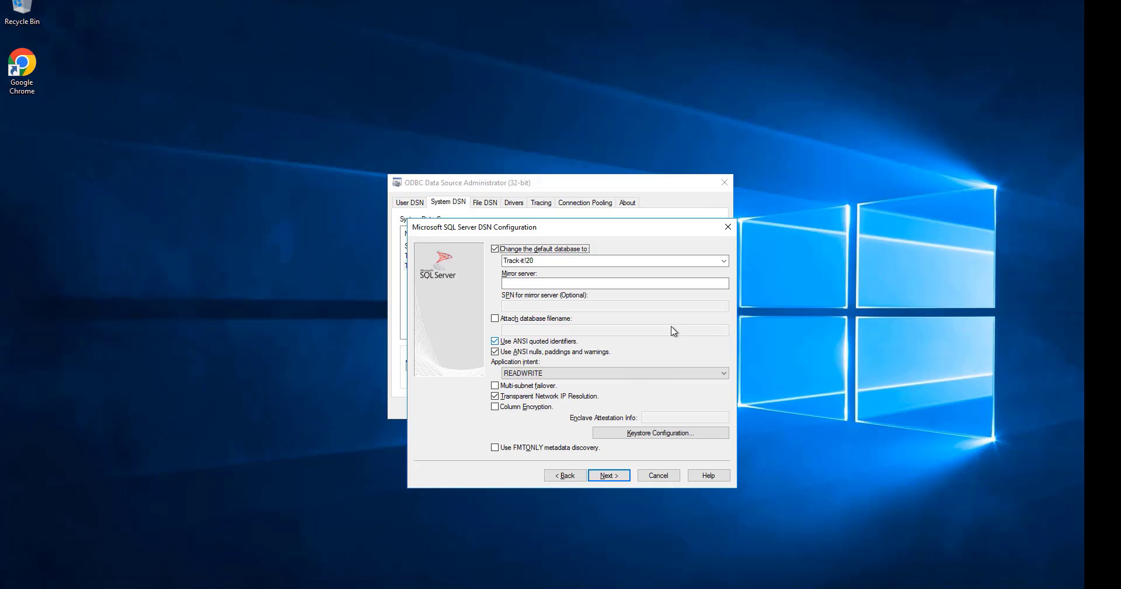
# Set the TrackItBR data source's default database to TrackIt1, test the connection, and save and close the data source administrator.
pyautogui.click(724, 261)
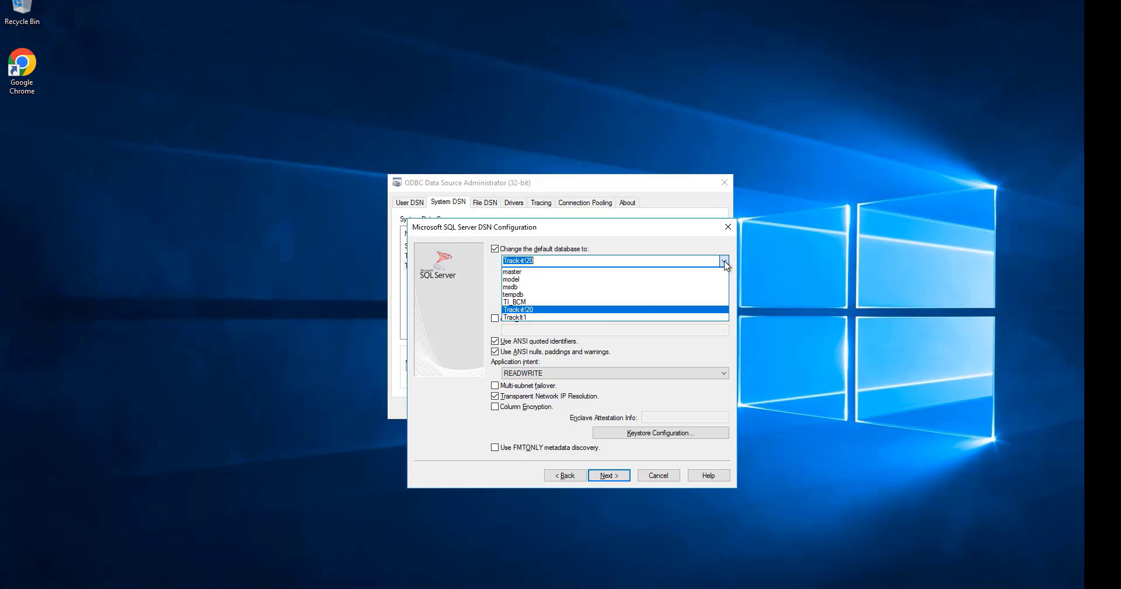
pyautogui.click(602, 317)
pyautogui.click(607, 476)
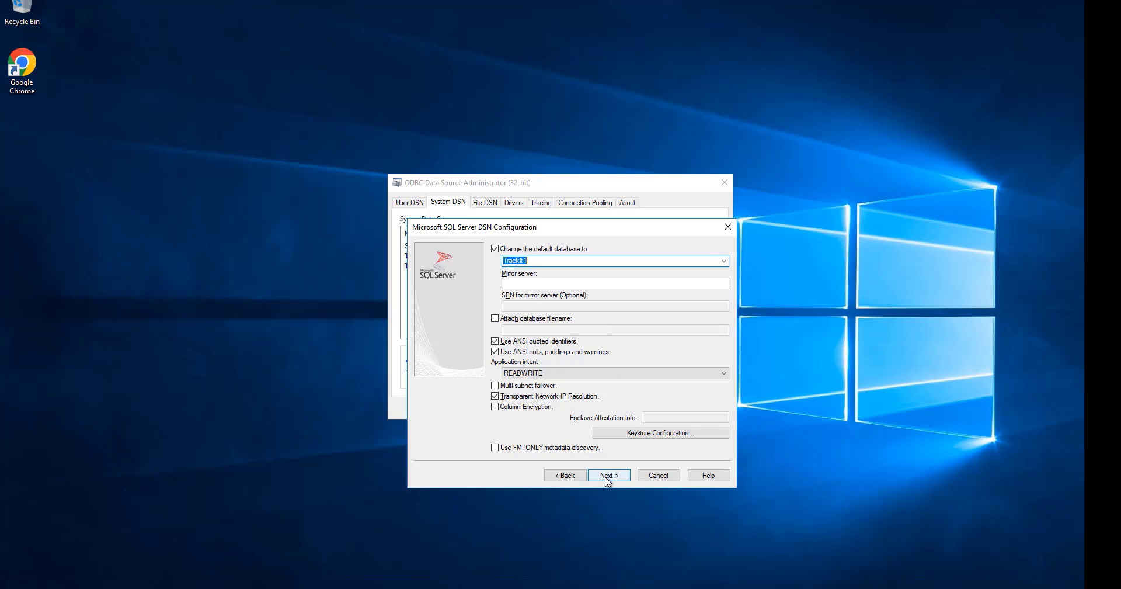
pyautogui.click(608, 475)
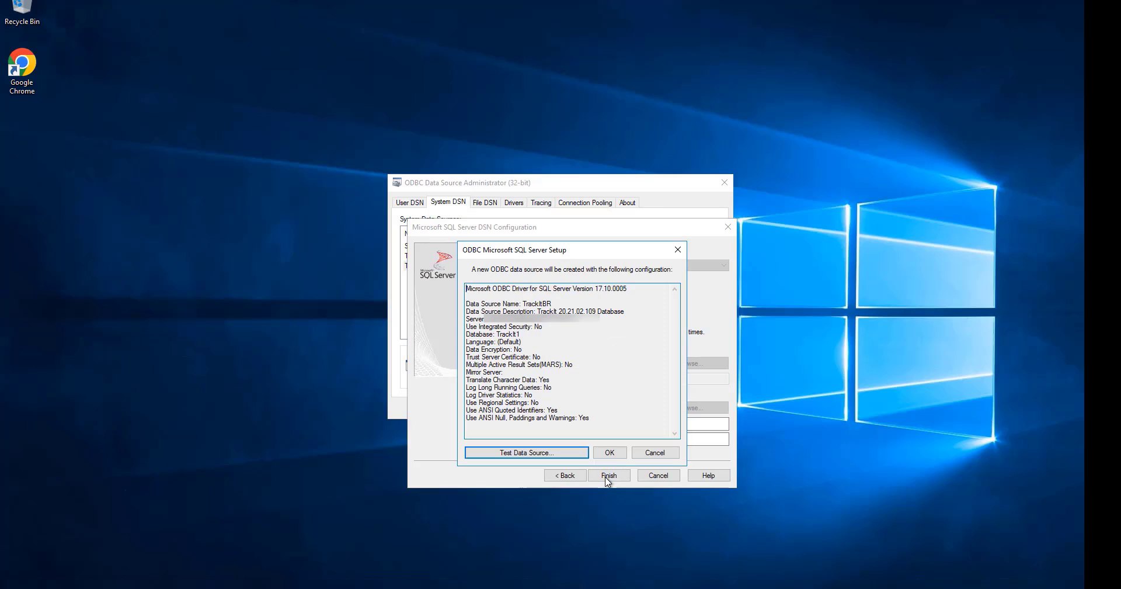
pyautogui.click(567, 453)
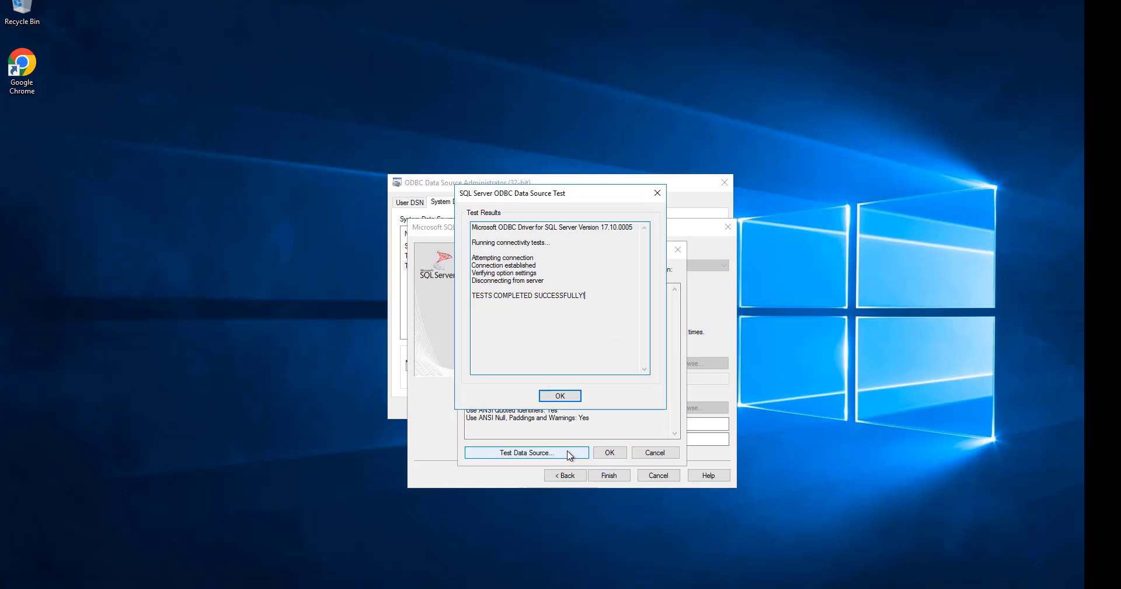
pyautogui.click(559, 396)
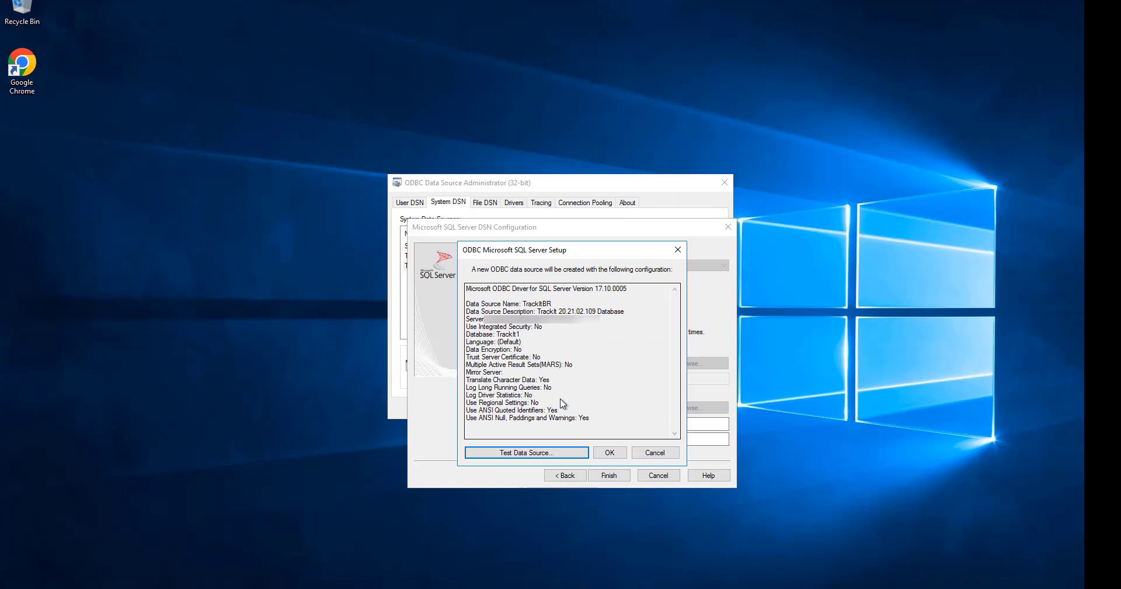
pyautogui.click(602, 452)
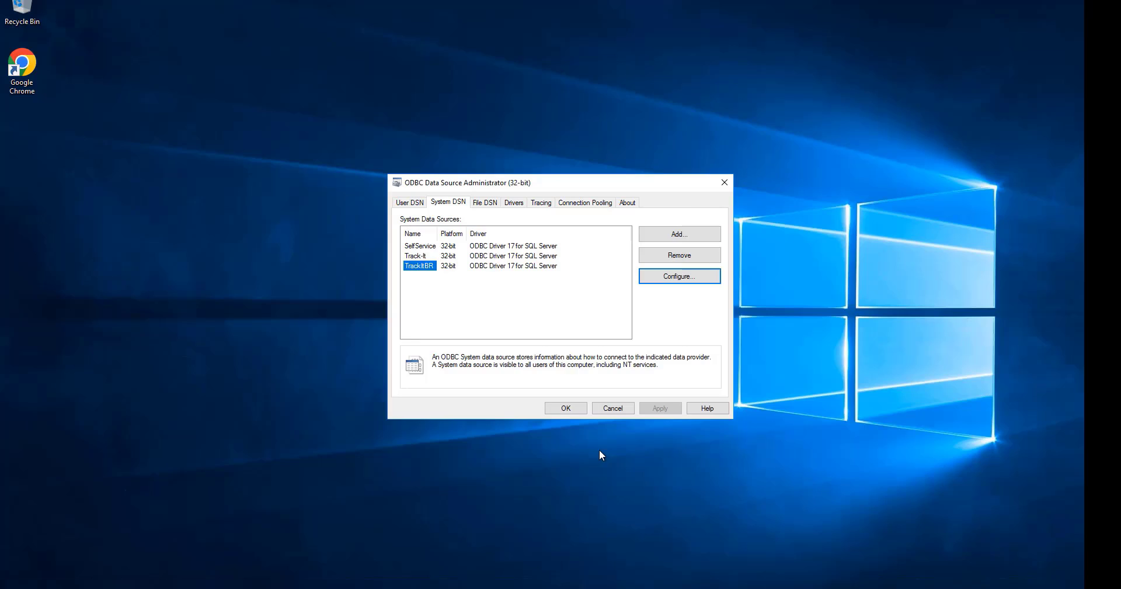
pyautogui.click(566, 409)
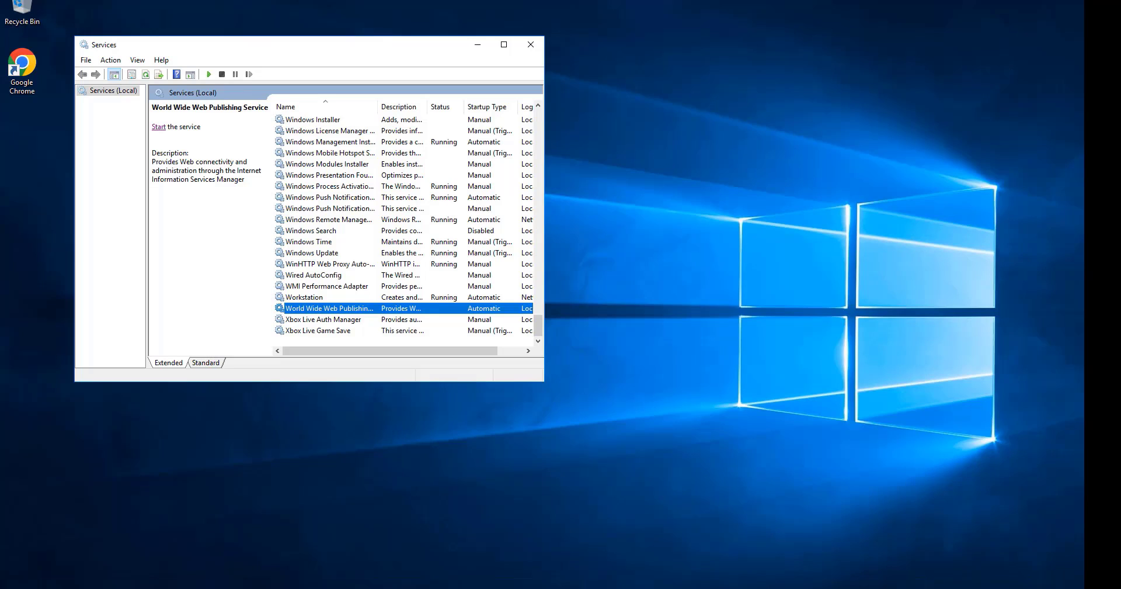
# Find the IIS Admin Service in the Windows Services list and start it.
pyautogui.click(308, 276)
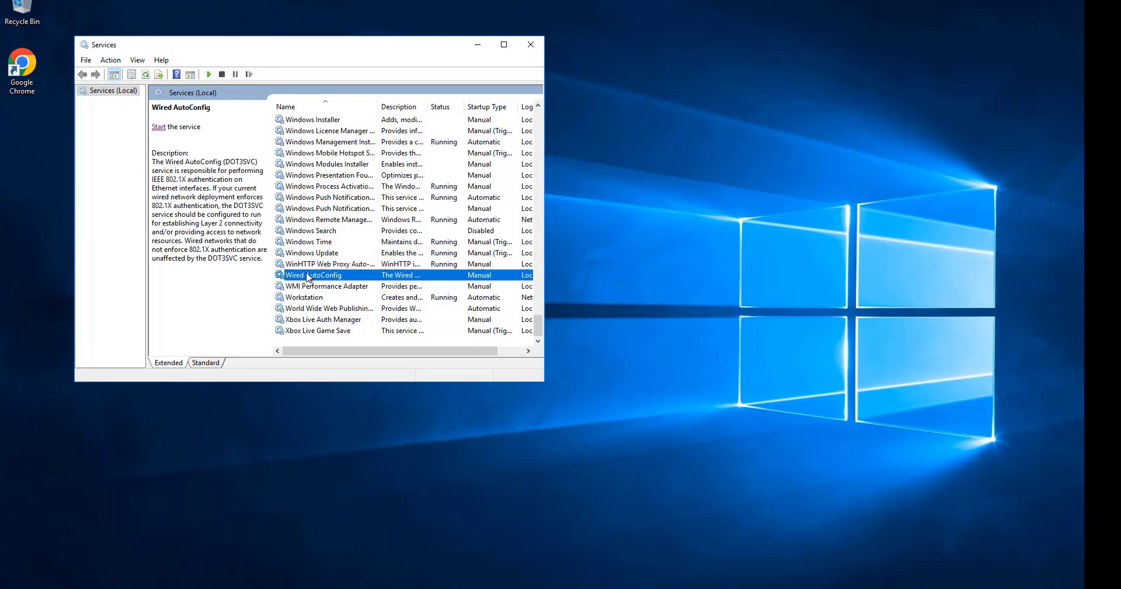
pyautogui.press('i')
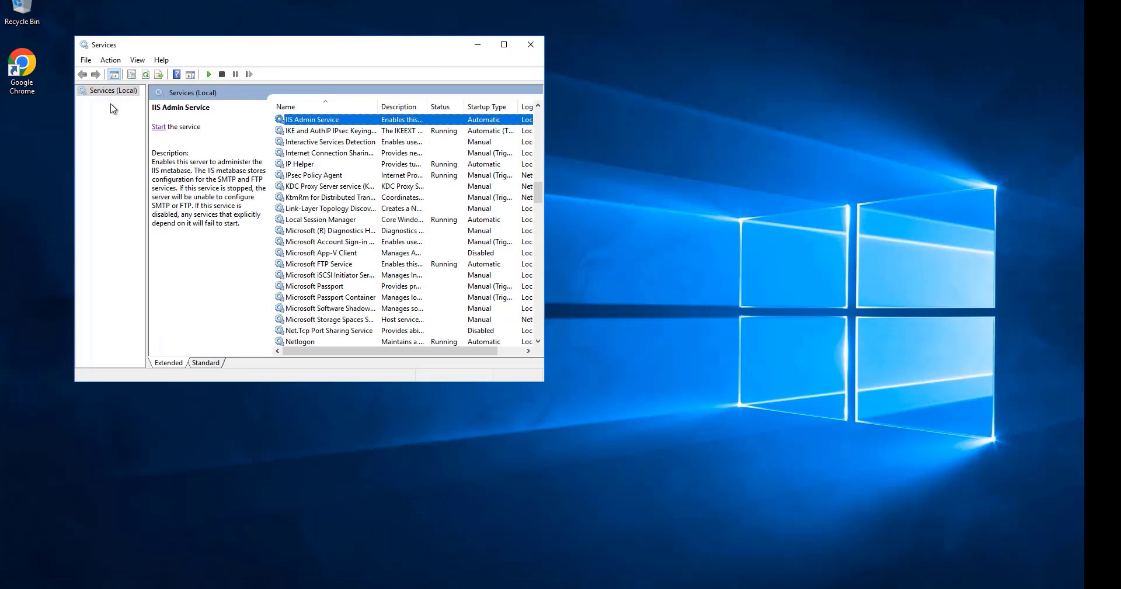
pyautogui.click(153, 127)
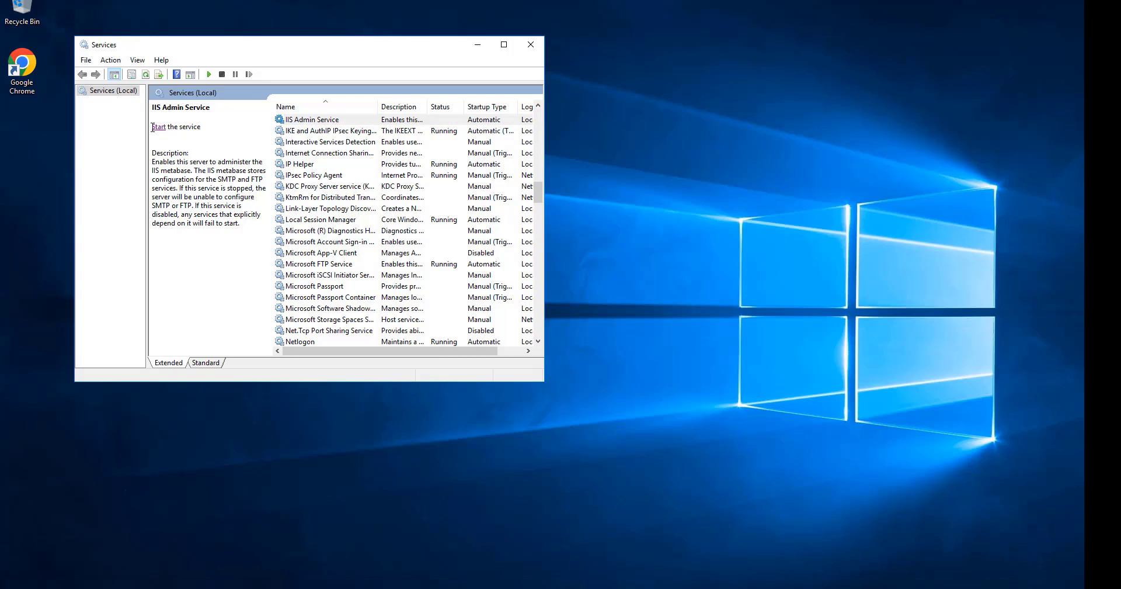
pyautogui.click(158, 126)
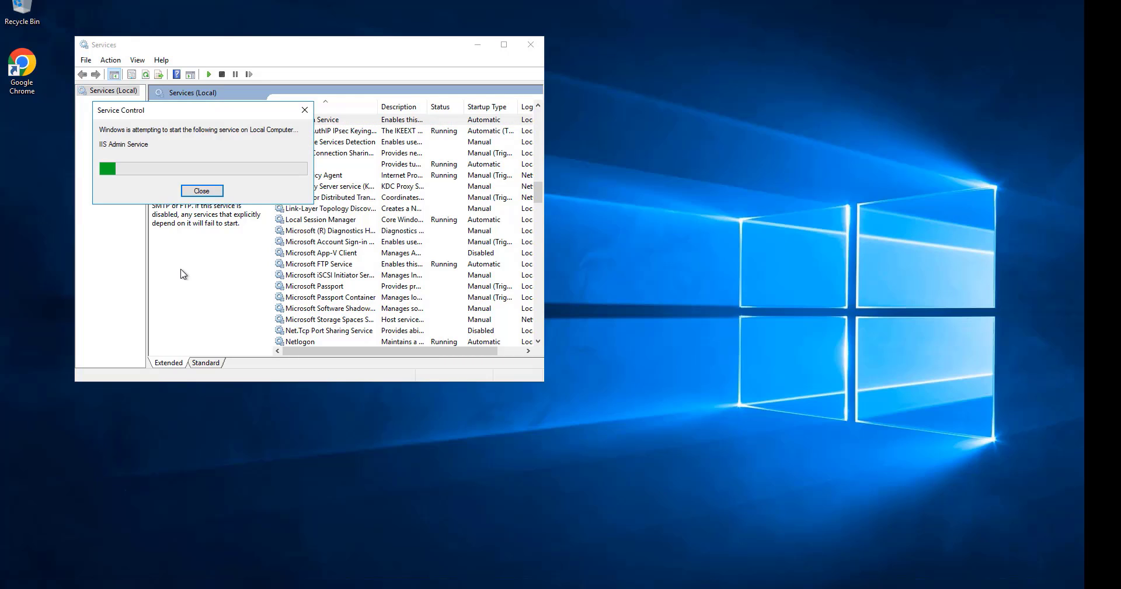
# Find the World Wide Web Publishing Service in the services list and start it.
pyautogui.click(287, 242)
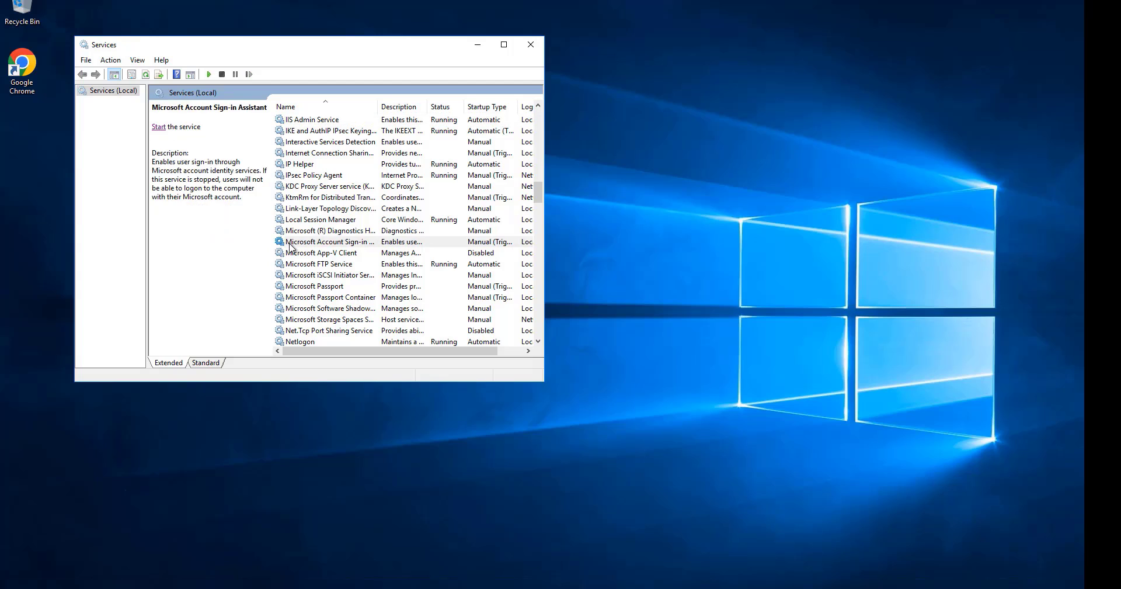
pyautogui.write('worl')
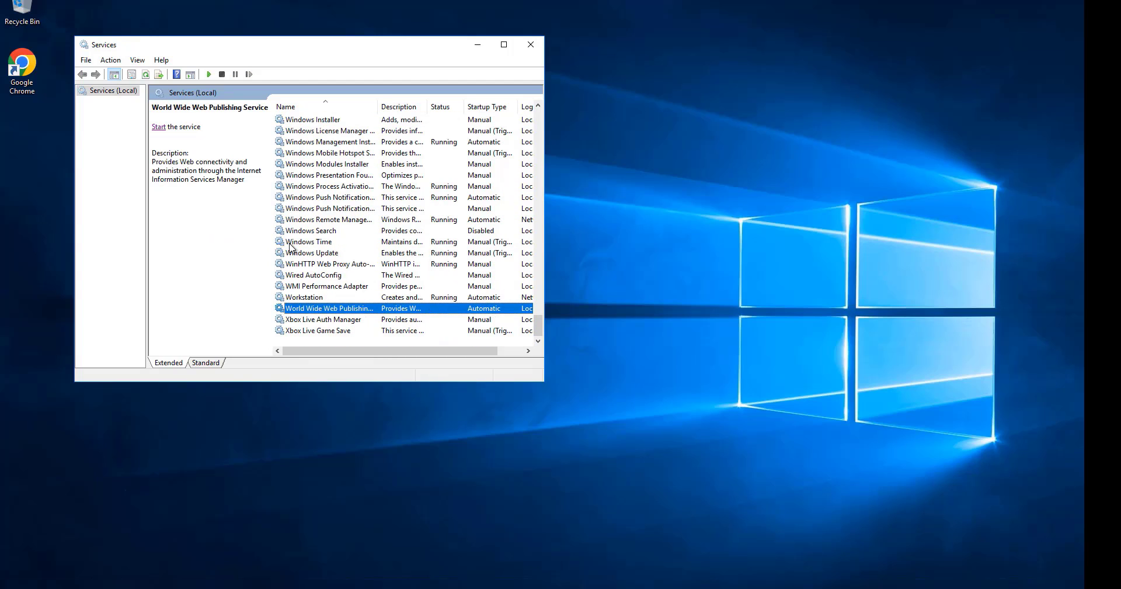
pyautogui.click(159, 127)
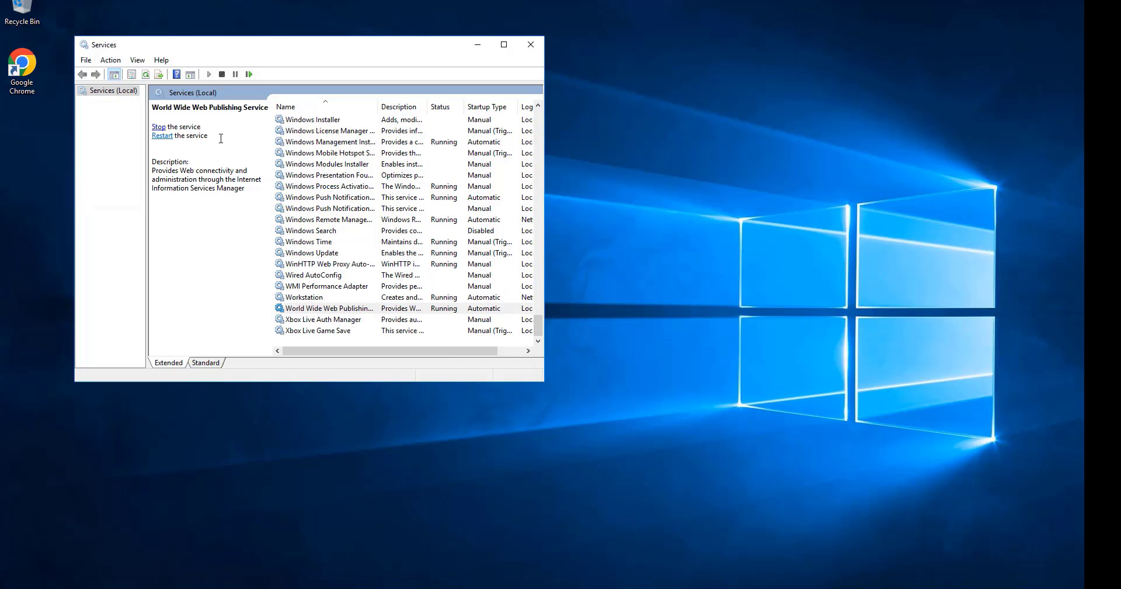
# Start the TrackIt Job Processor - TrackItBR service and select the TrackIt Mail Processor service.
pyautogui.click(300, 181)
pyautogui.write('tr')
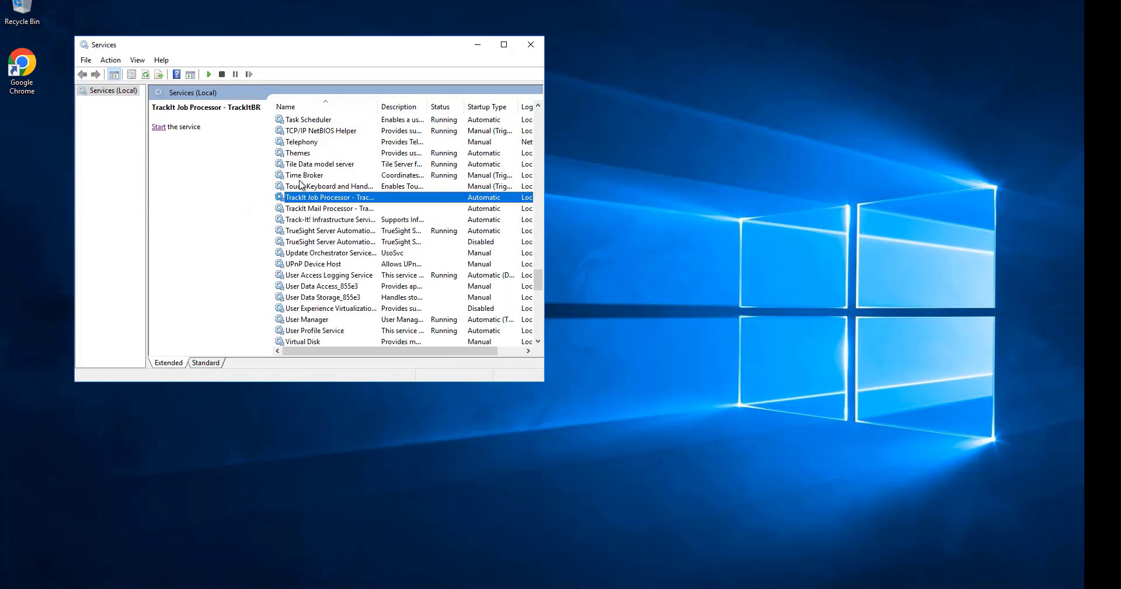
pyautogui.click(158, 128)
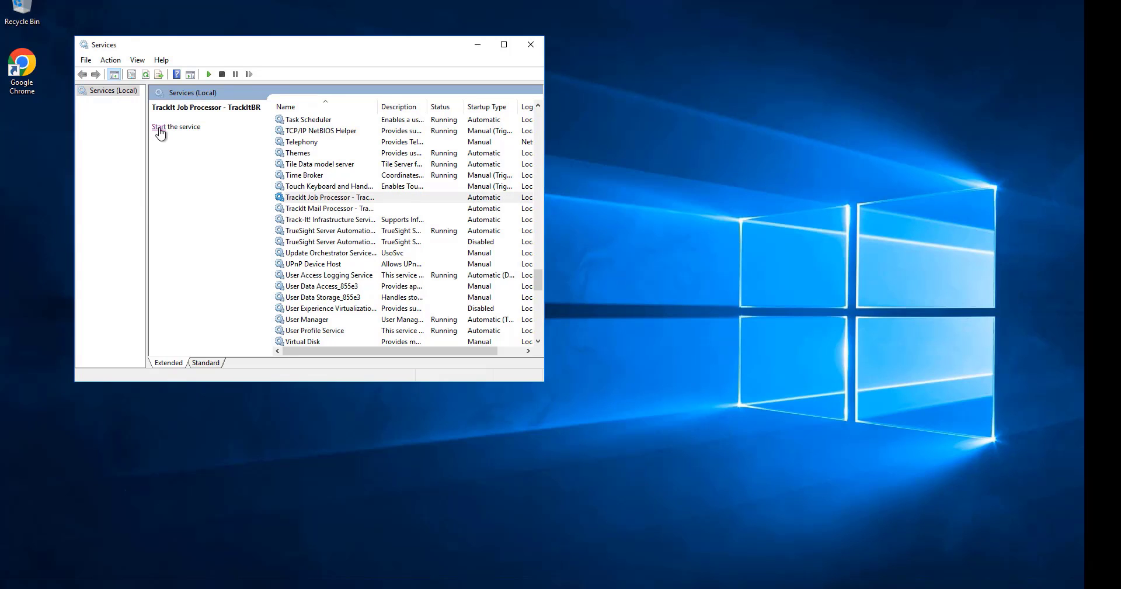
pyautogui.click(327, 211)
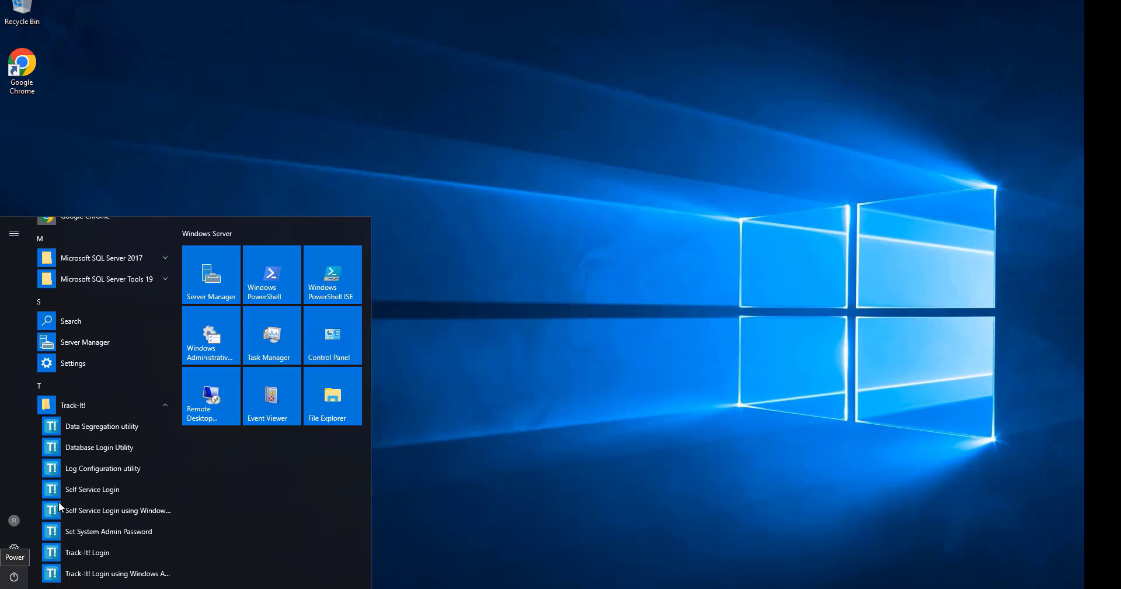
# Open the Track-It! Login page, maximize its window, and submit the ADMINISTRATOR login with the account password and group SYSTEM ADMINISTRATION.
pyautogui.click(96, 552)
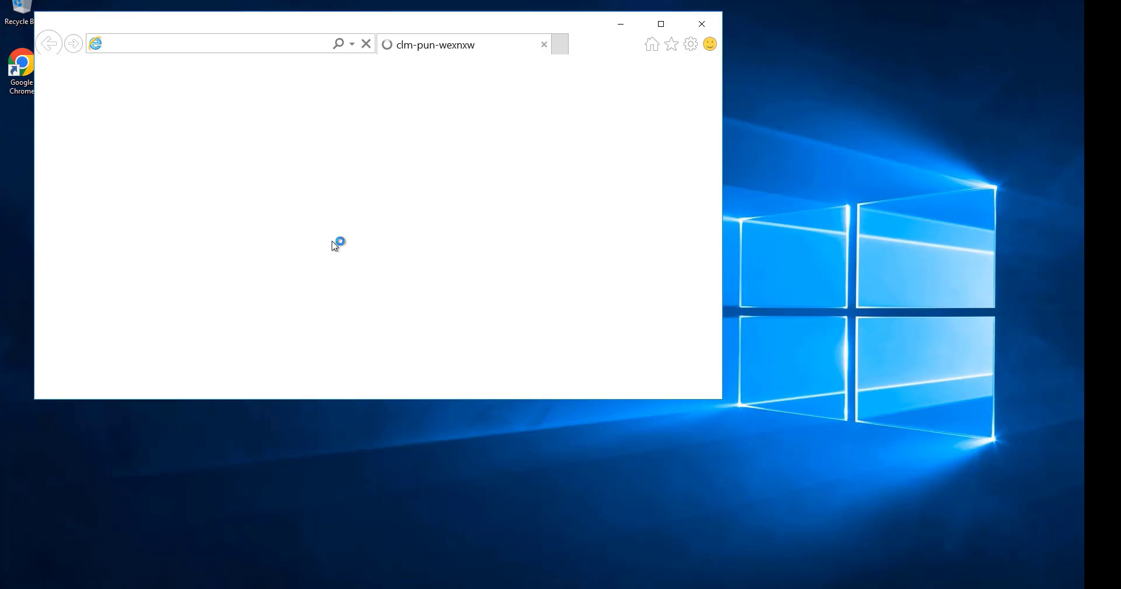
pyautogui.click(661, 23)
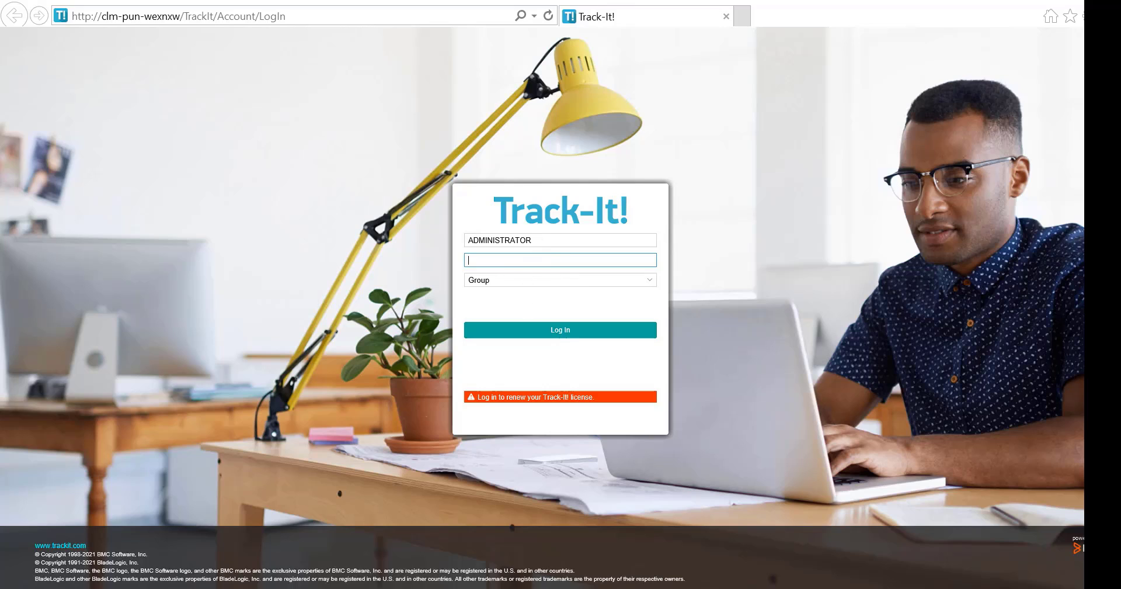
pyautogui.moveTo(185, 588)
pyautogui.click(650, 282)
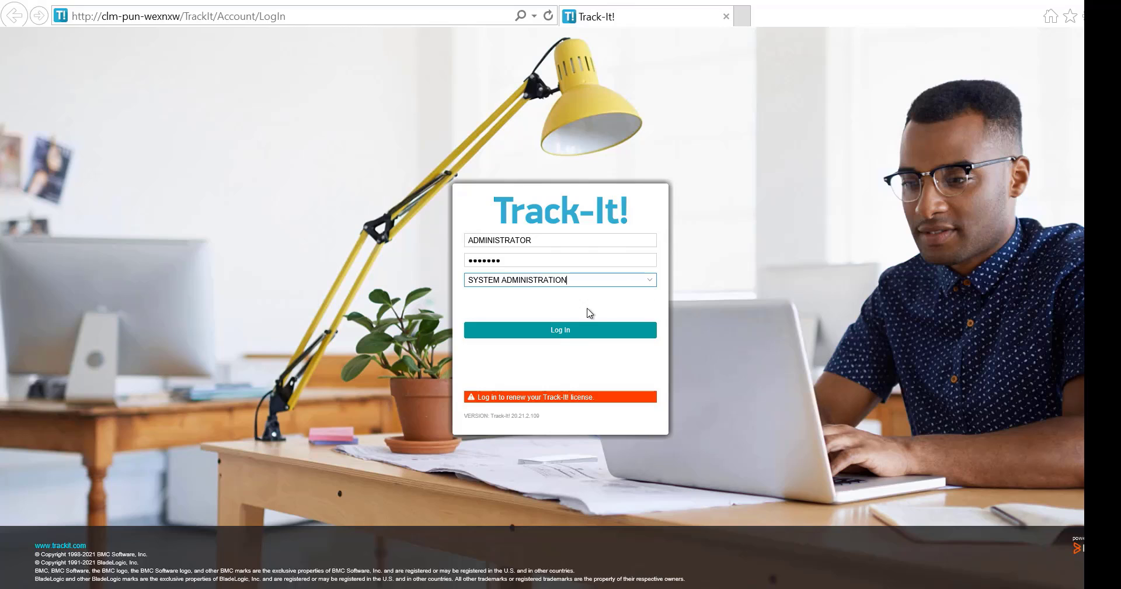
pyautogui.click(557, 332)
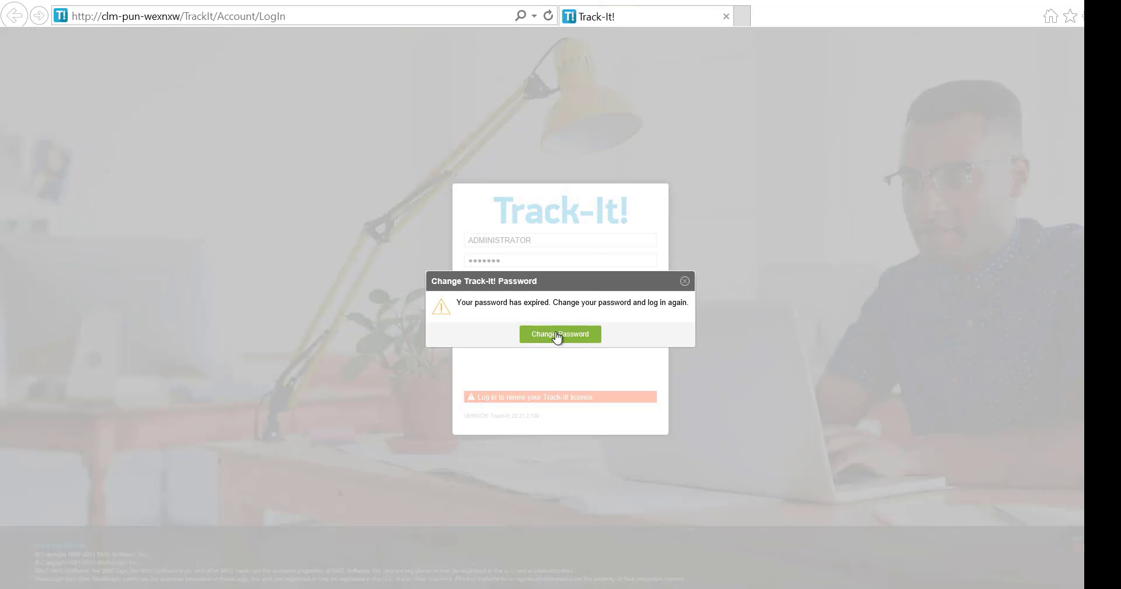
# Change the expired Track-It! password by entering the current password and the new password with its confirmation, and update it.
pyautogui.click(557, 333)
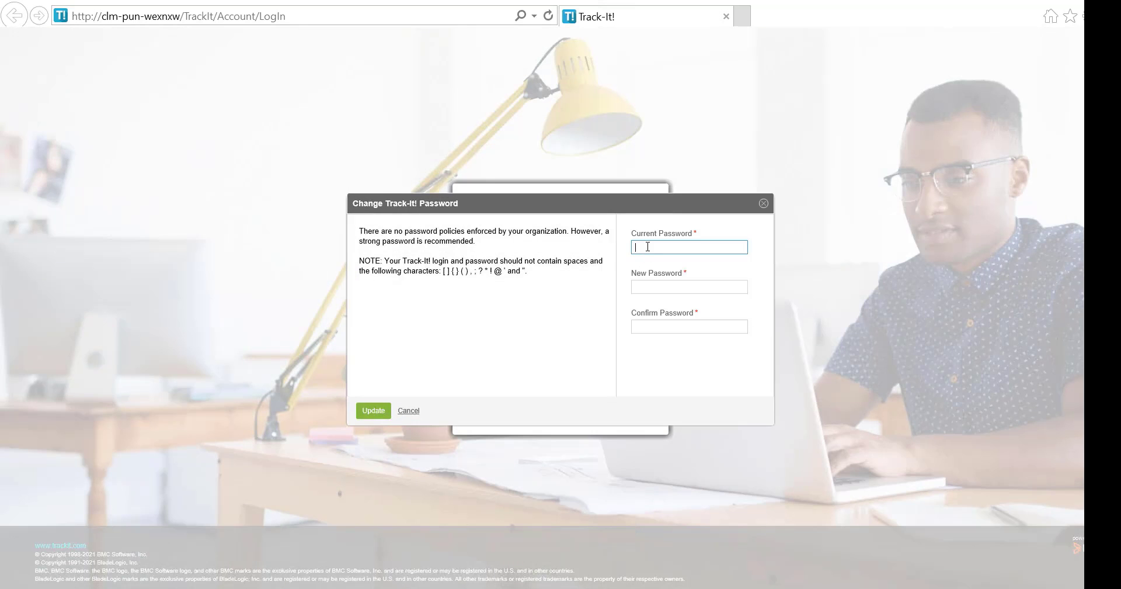
pyautogui.write('•••••••')
pyautogui.press('Tab')
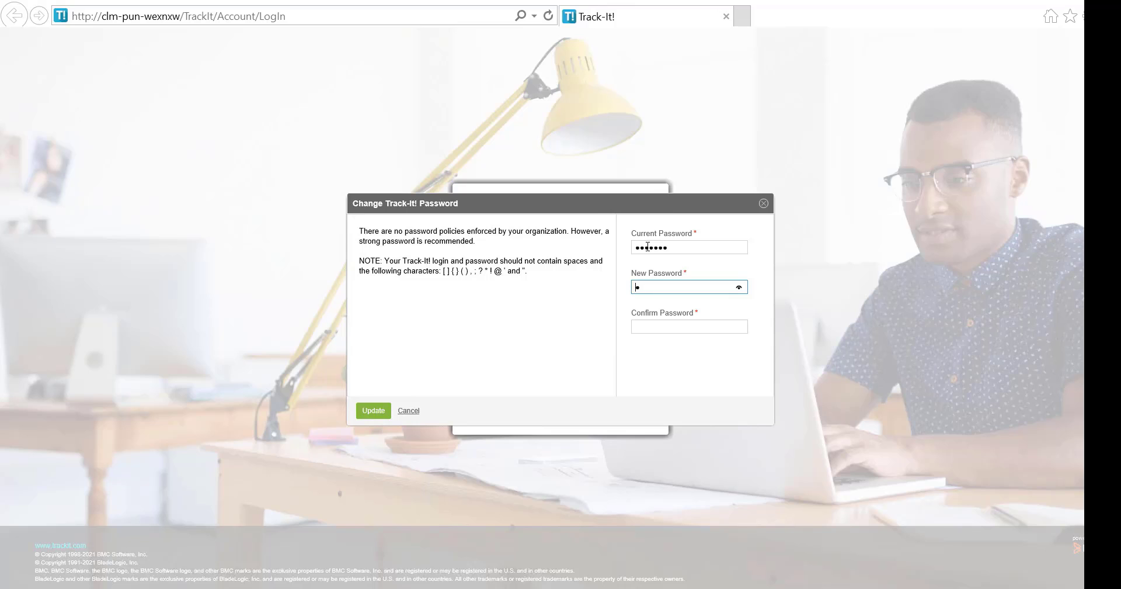
pyautogui.write('•')
pyautogui.press('Tab')
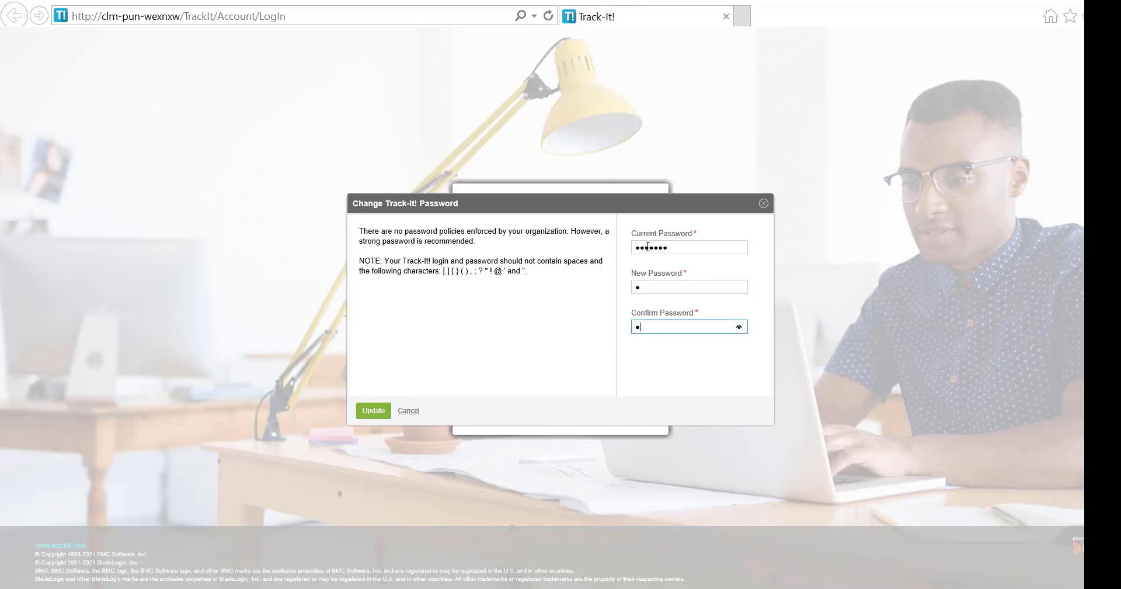
pyautogui.click(371, 414)
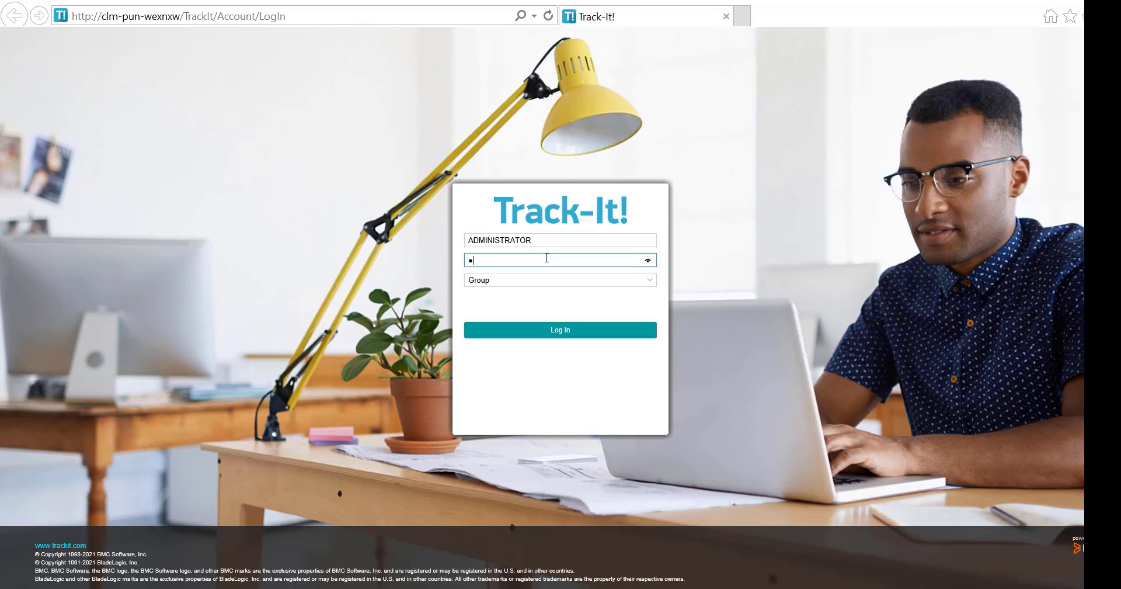
# Log in as ADMINISTRATOR with the new password and group SYSTEM ADMINISTRATION, and close the welcome overview.
pyautogui.click(649, 281)
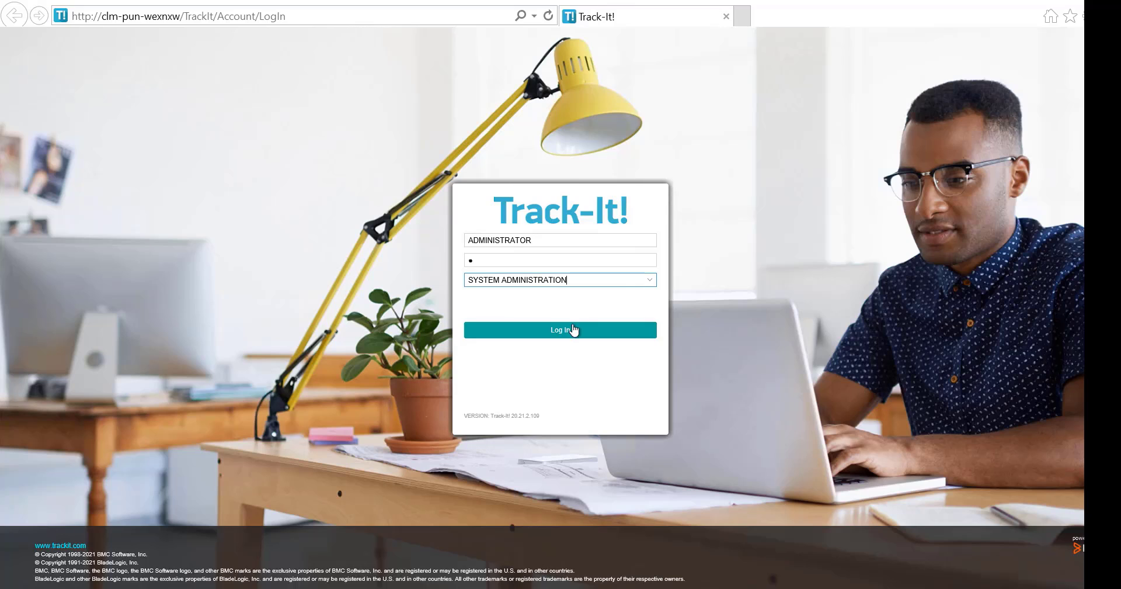
pyautogui.click(570, 334)
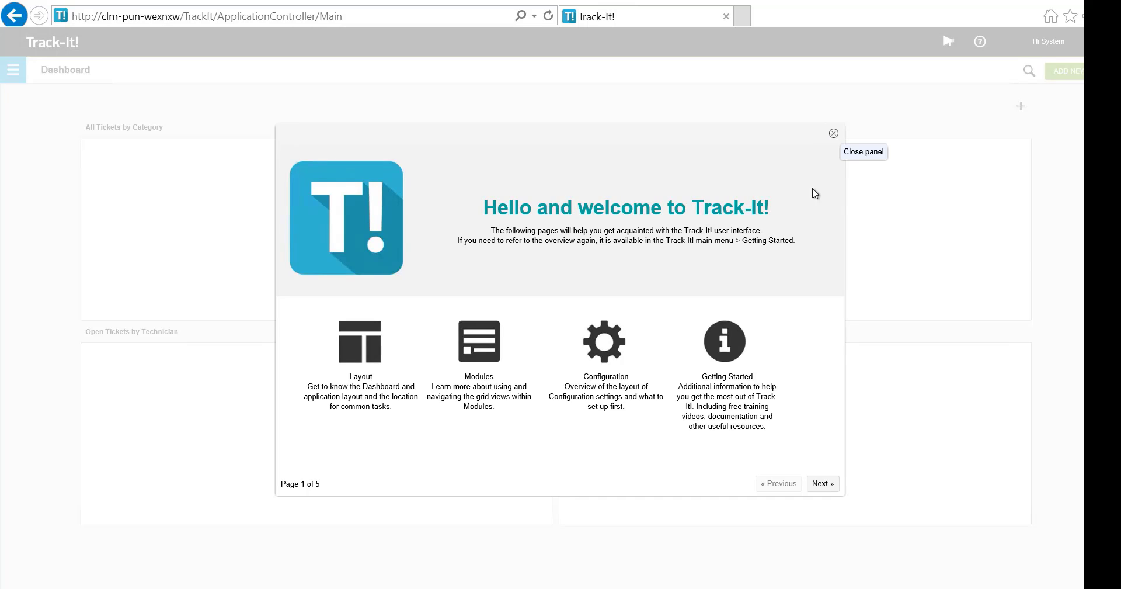
pyautogui.click(833, 136)
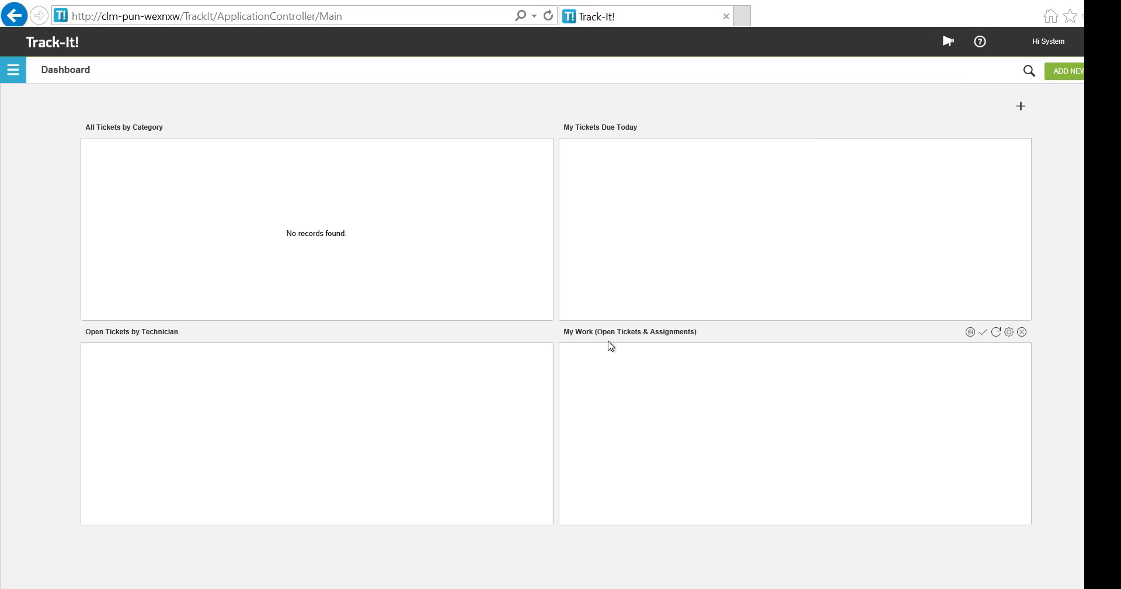